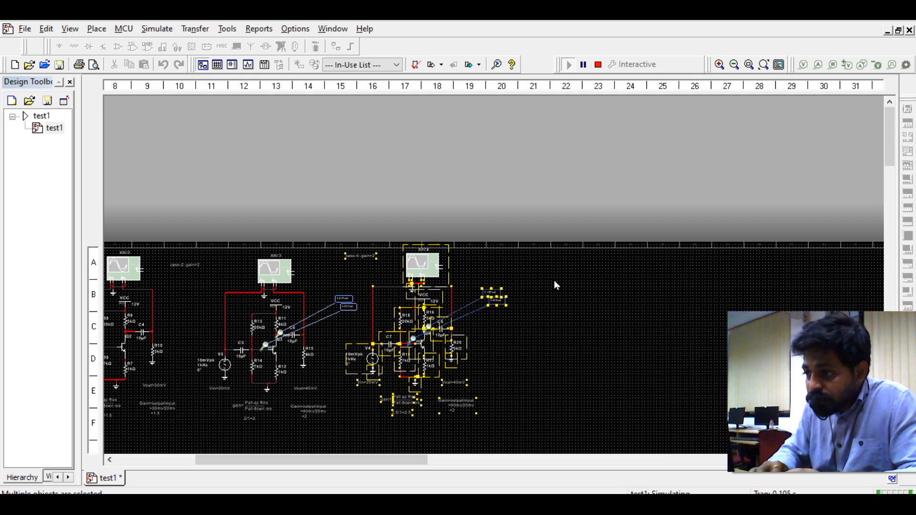
- Stop the simulation and paste a copy of the case-4 amplifier circuit, with its oscilloscope and notes, beside the original
click(598, 65)
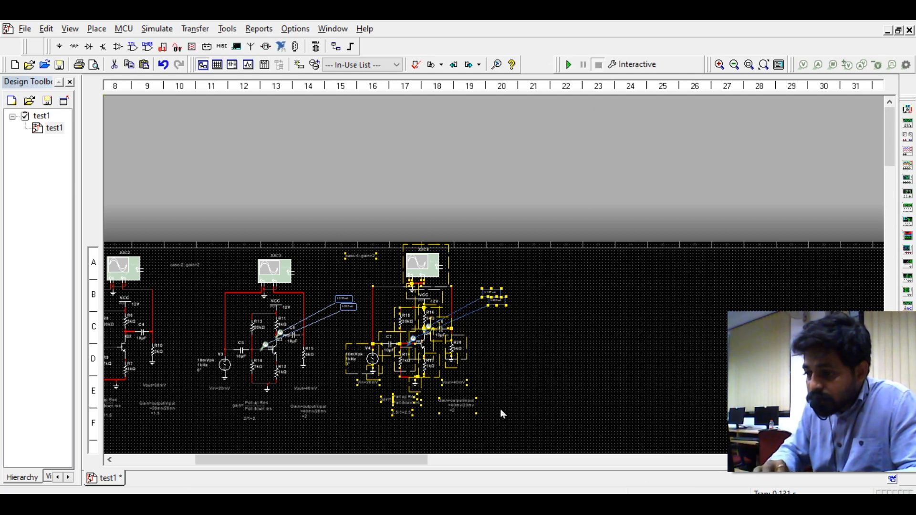
drag(508, 419, 359, 253)
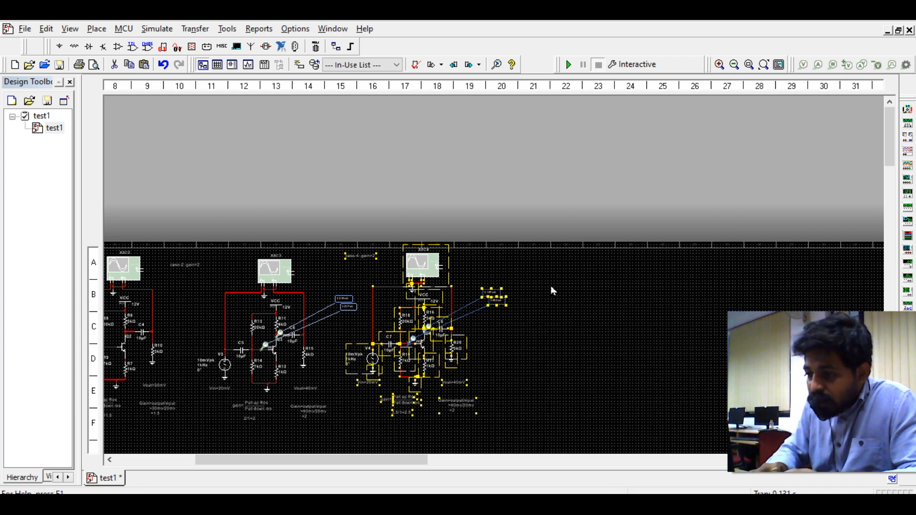
key(ctrl+v)
click(570, 293)
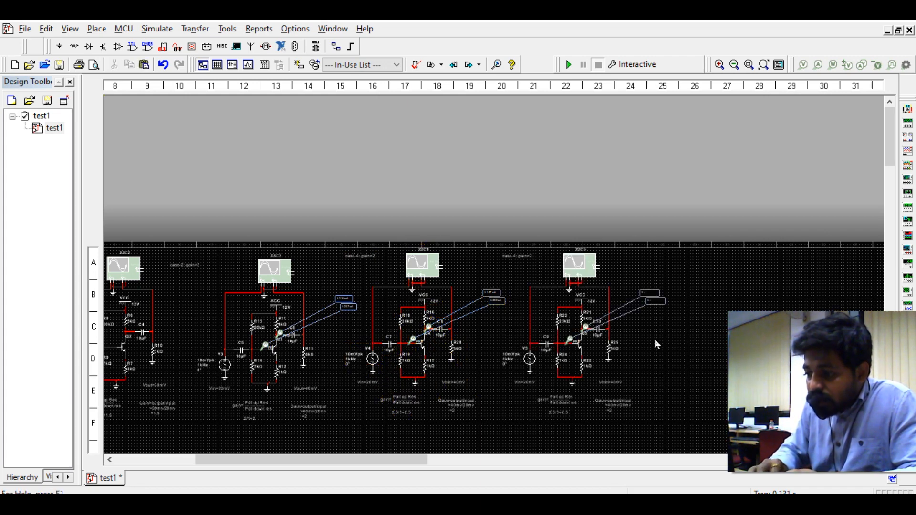
scroll(657, 341, down, 5)
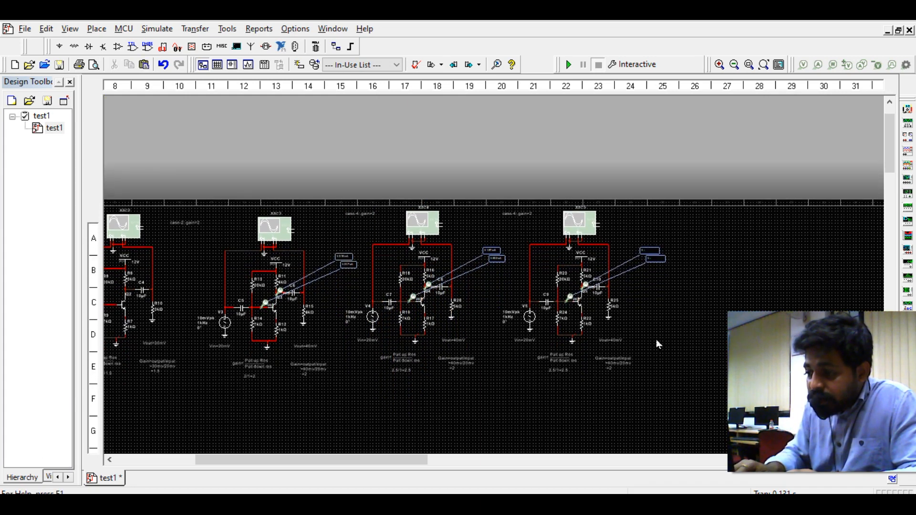
scroll(615, 279, up, 4)
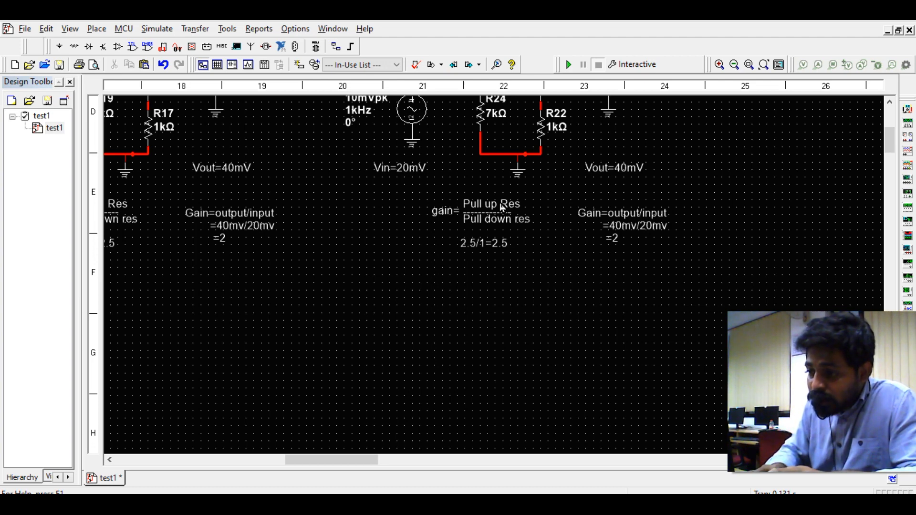
click(503, 207)
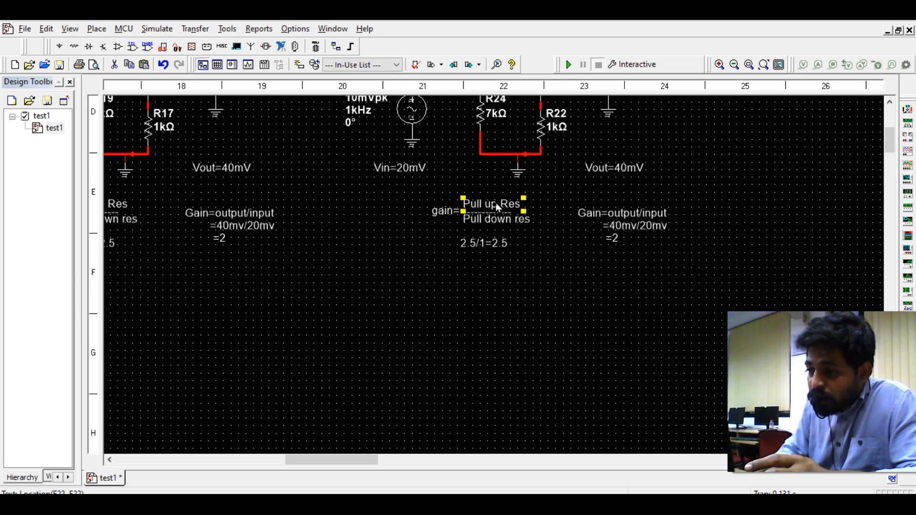
double_click(506, 220)
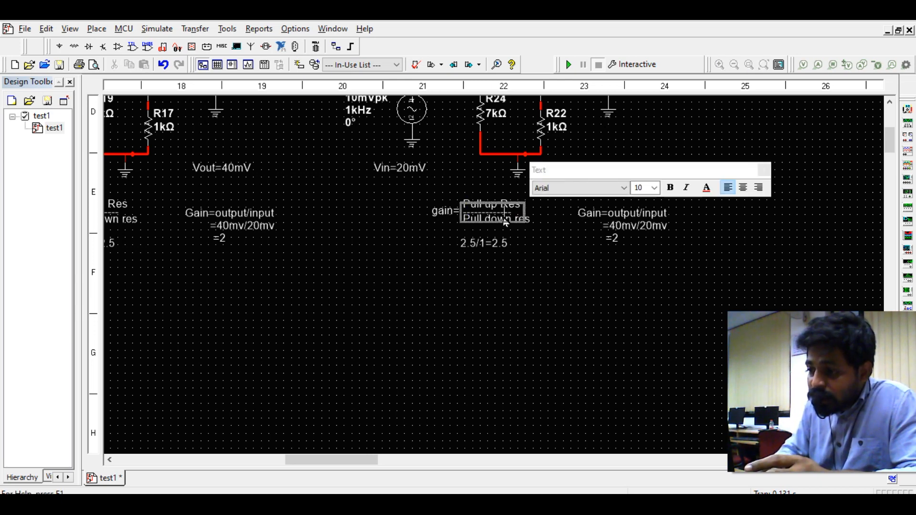
click(525, 264)
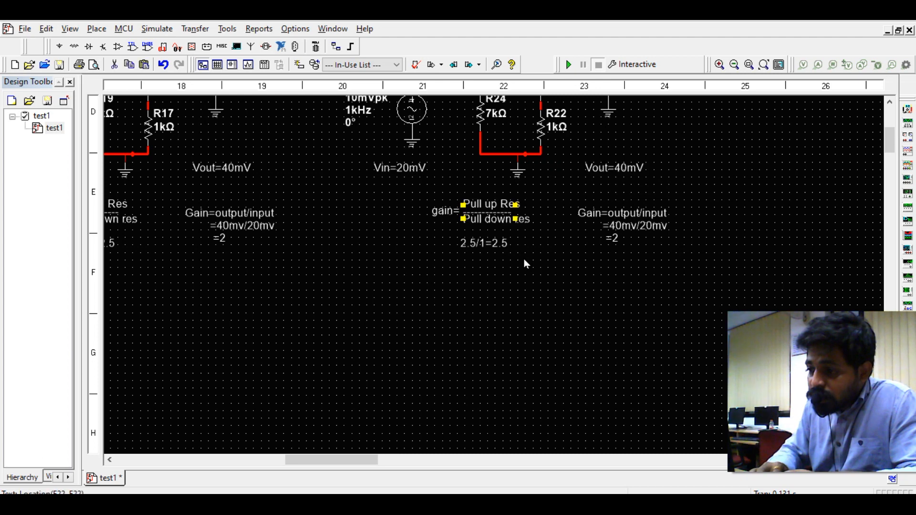
- Place a copy of the 10 µF capacitor C9, rotated to vertical, beside emitter resistor R22 in the new circuit
drag(890, 146, 890, 135)
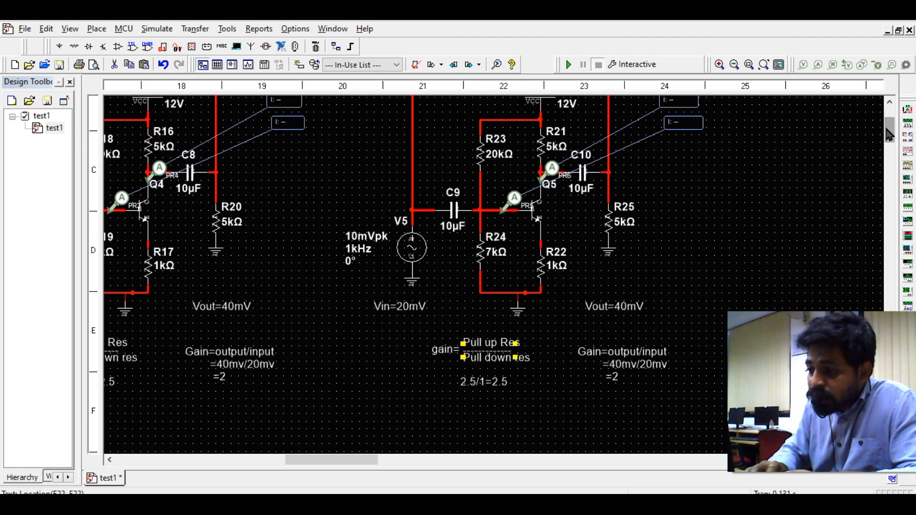
click(541, 268)
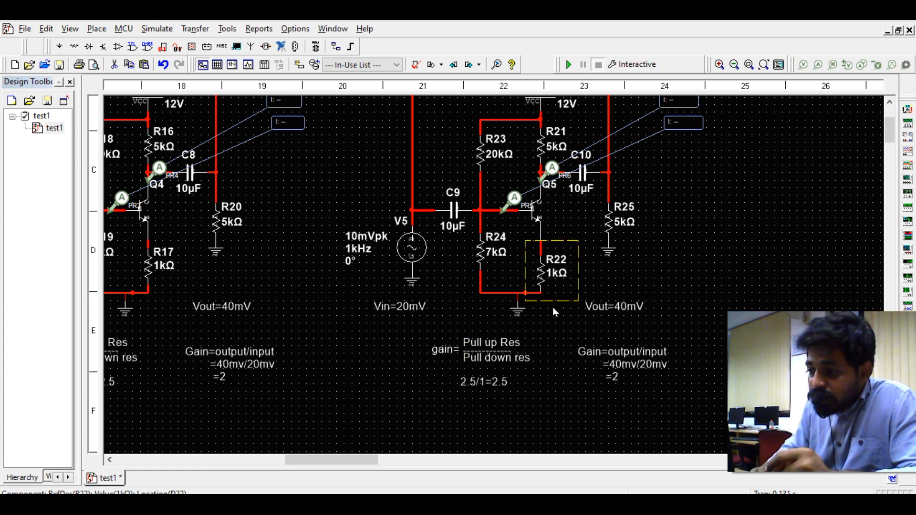
click(460, 218)
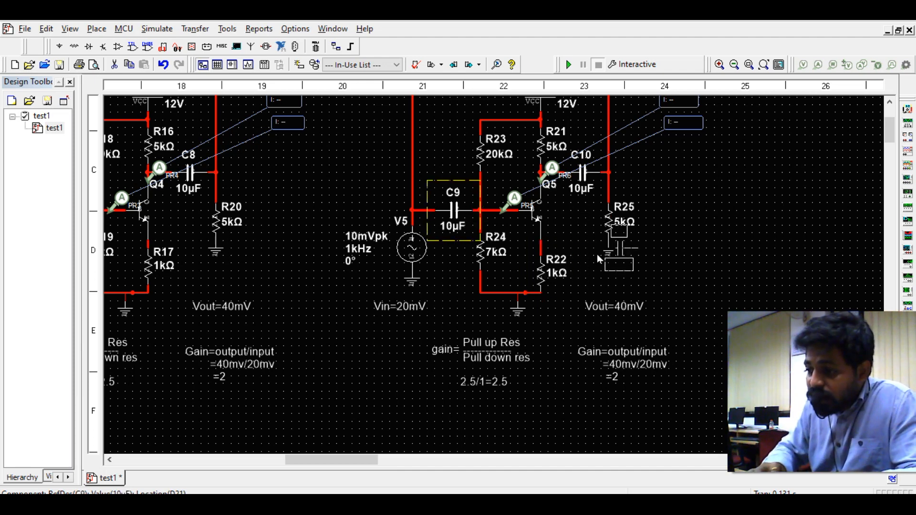
key(ctrl+r)
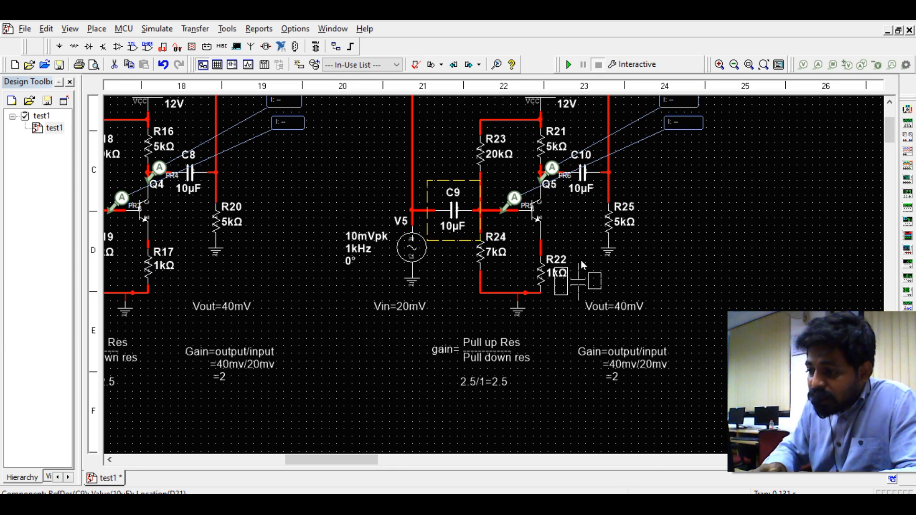
click(591, 259)
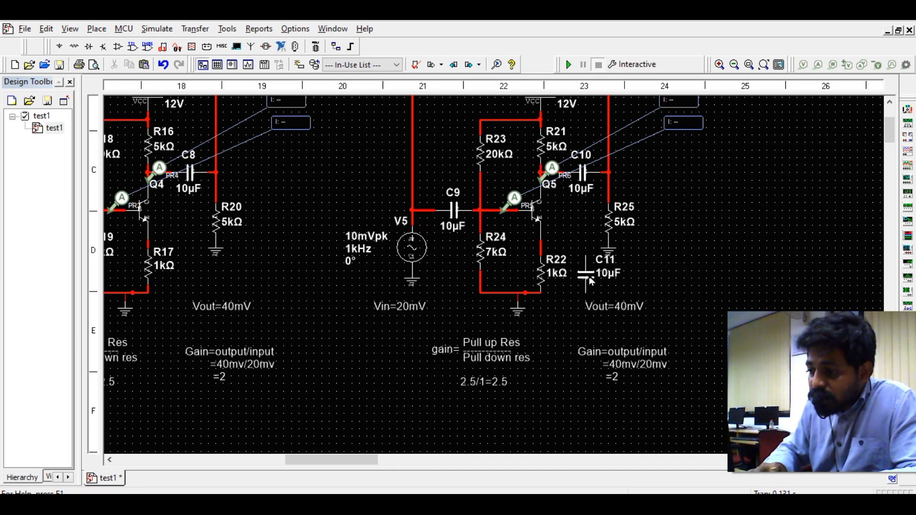
click(586, 291)
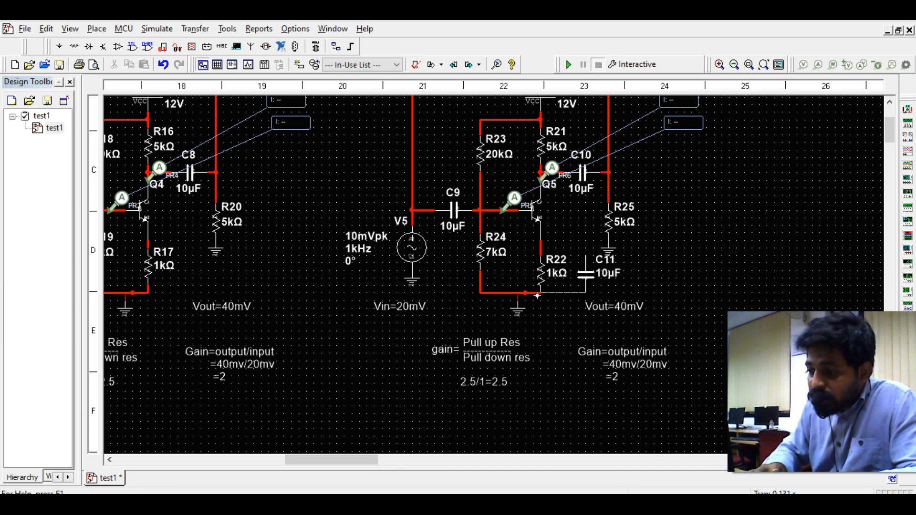
key(Escape)
click(543, 274)
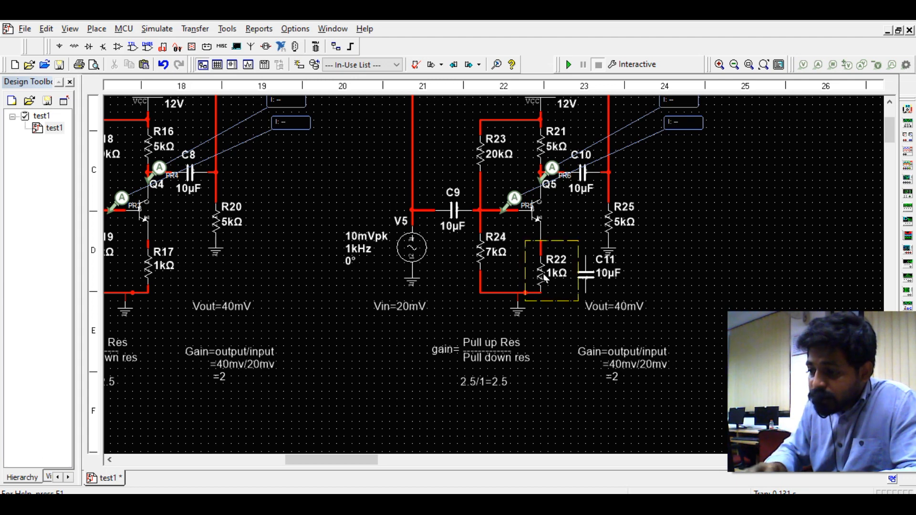
key(Up)
key(Up)
- Wire capacitor C11 in parallel with R22, joining its lower end to the ground line and its upper end to the emitter node
click(588, 293)
click(540, 293)
drag(542, 253, 542, 267)
click(586, 256)
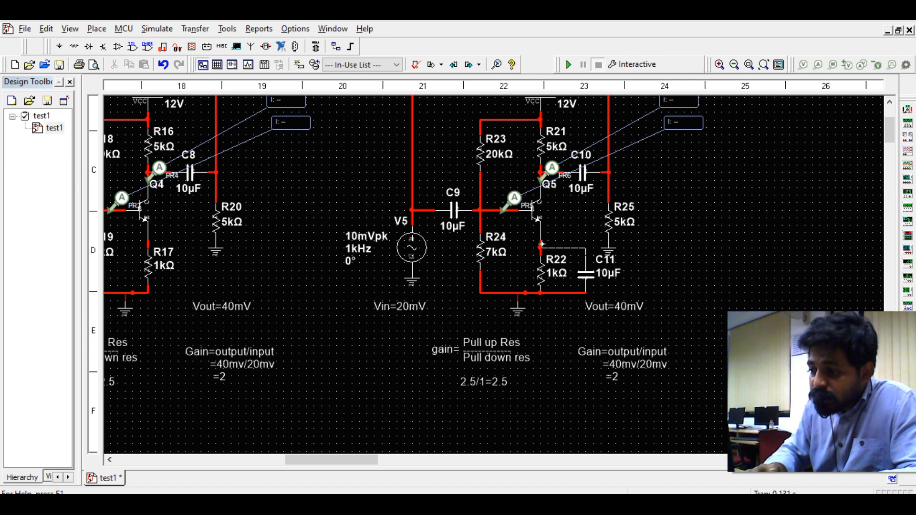
click(541, 248)
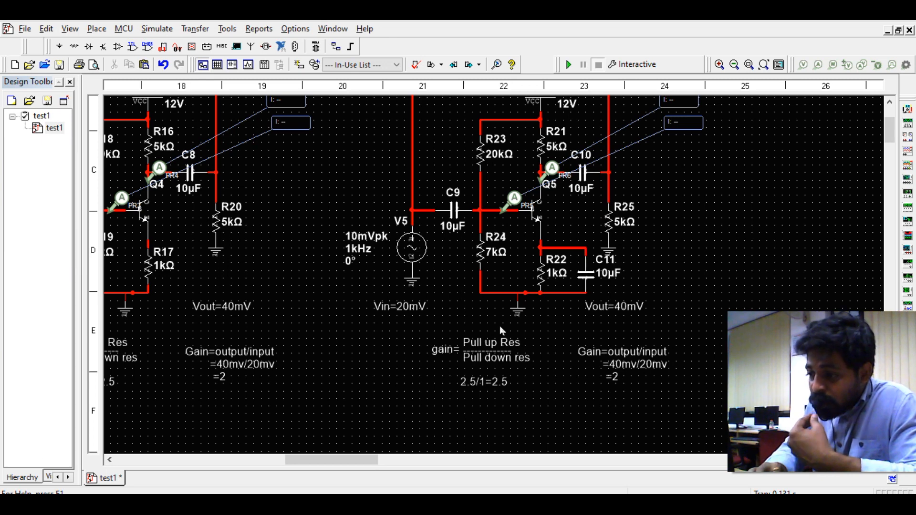
- Set the capacitance of emitter bypass capacitor C11 to 100 µF
double_click(592, 280)
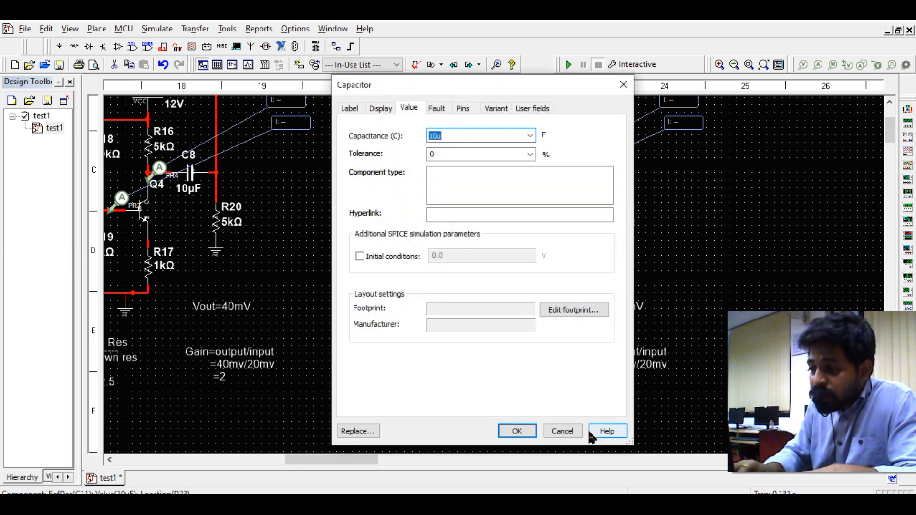
text(0)
key(Return)
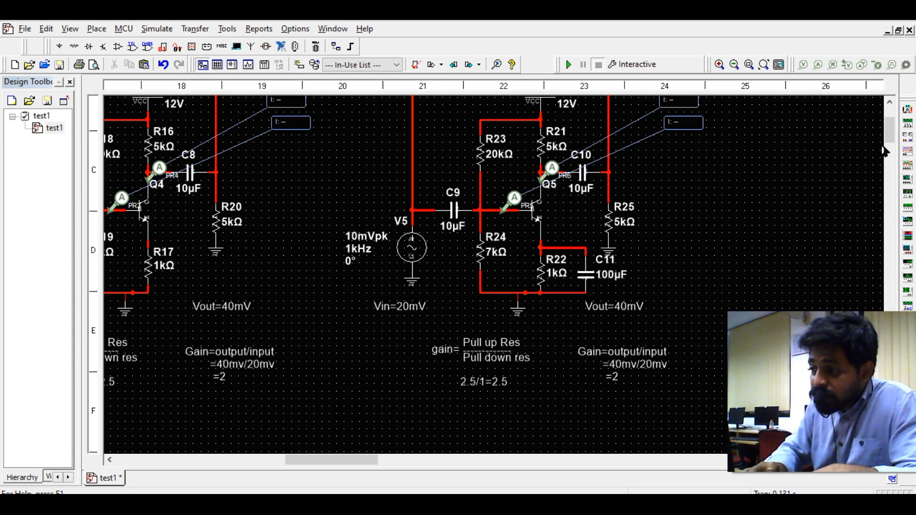
- Run the simulation and compare the traces on oscilloscopes XSC5 and XSC4, leaving only XSC5 open
drag(889, 135, 889, 127)
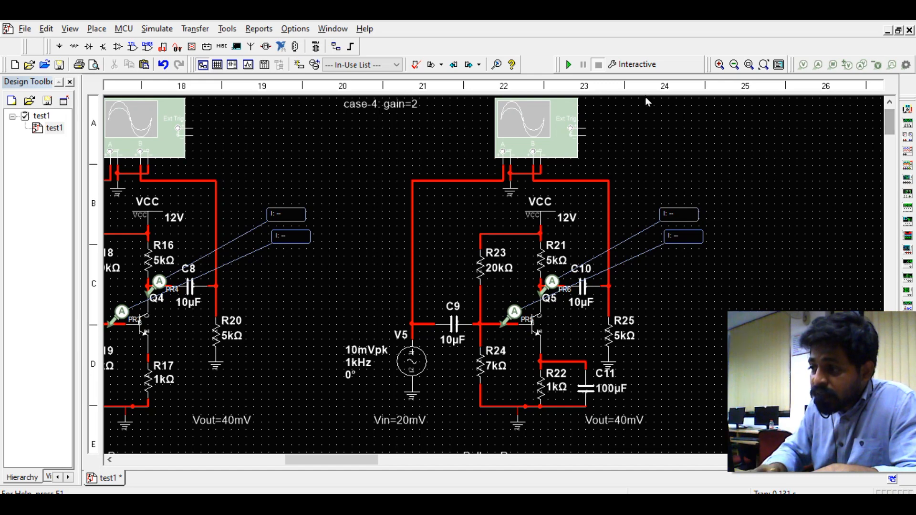
click(568, 64)
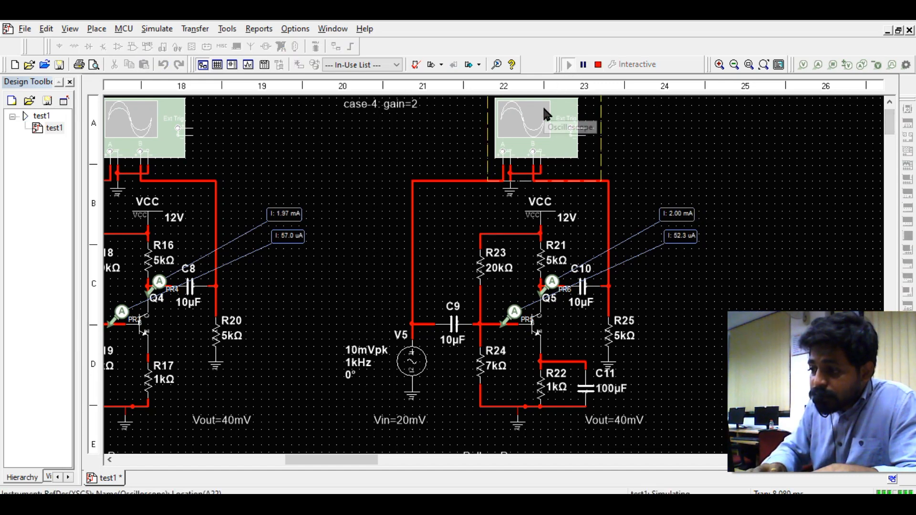
double_click(544, 111)
drag(562, 89, 358, 68)
double_click(159, 109)
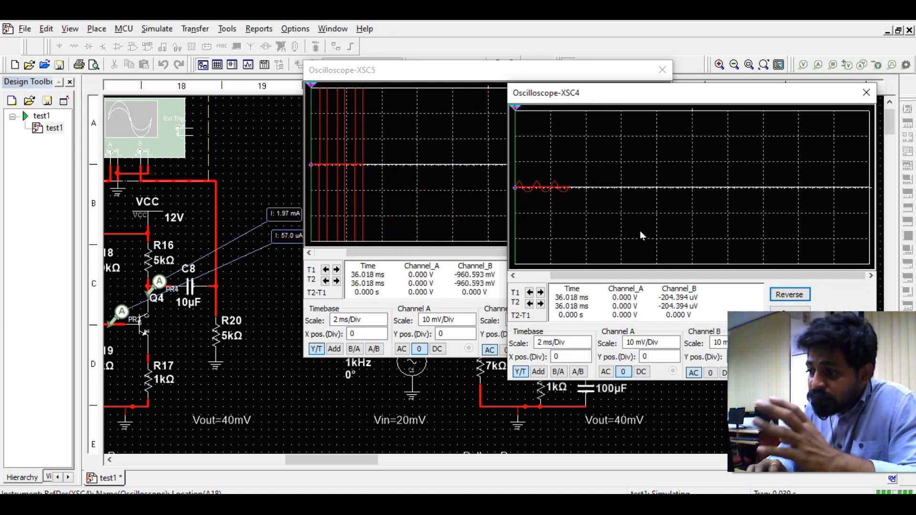
click(867, 92)
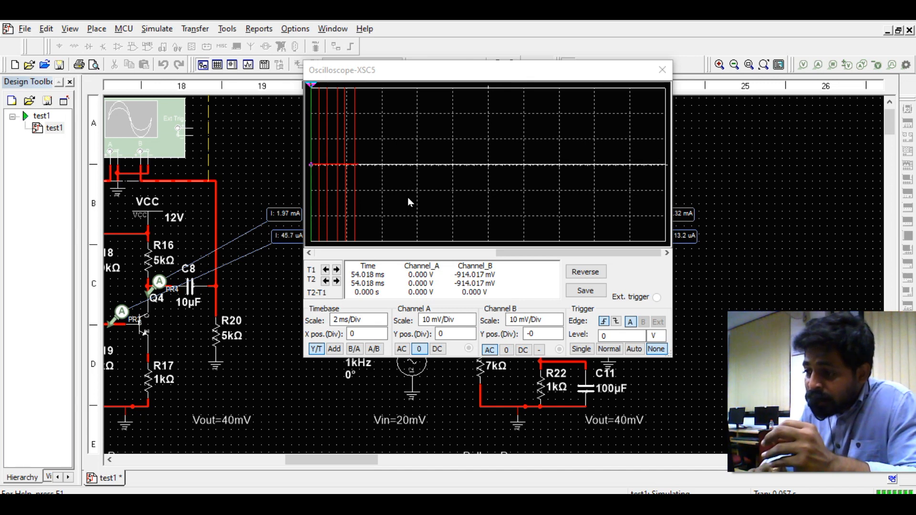
- Set the Channel B scale of oscilloscope XSC5 to 500 mV/Div, inspect the output waveform, and close the oscilloscope
click(529, 320)
key(Up)
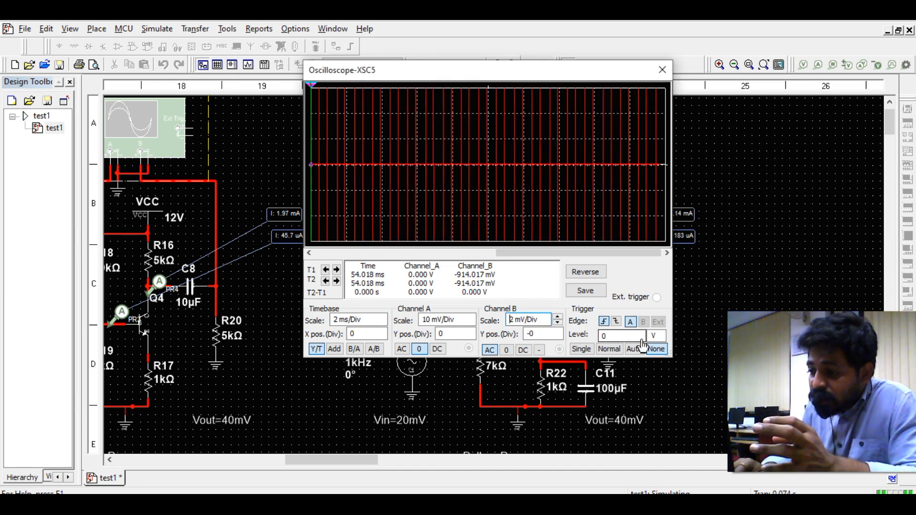
key(Up)
key(Up)
key(Up)
key(Up)
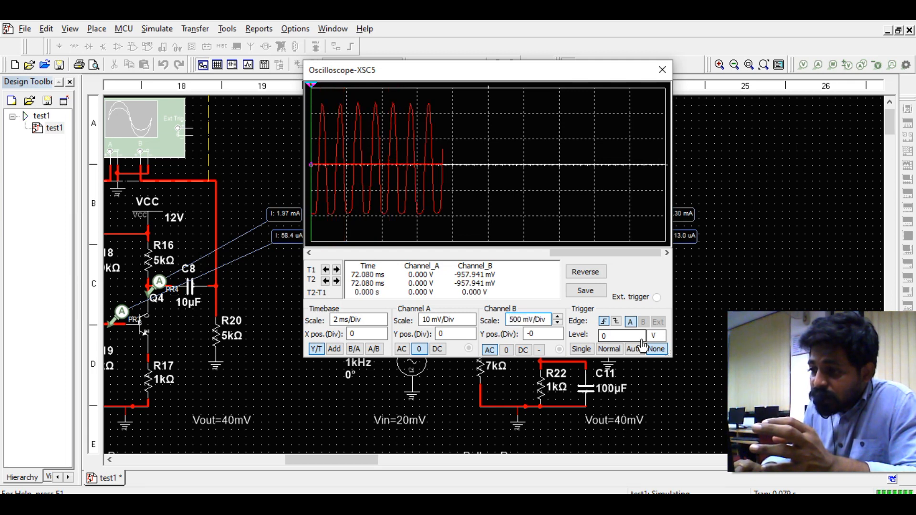
drag(649, 80, 441, 70)
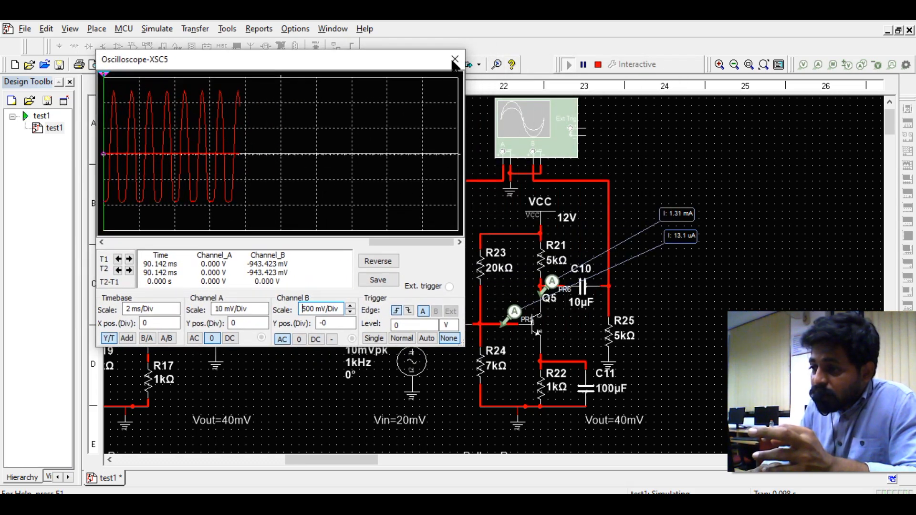
click(455, 60)
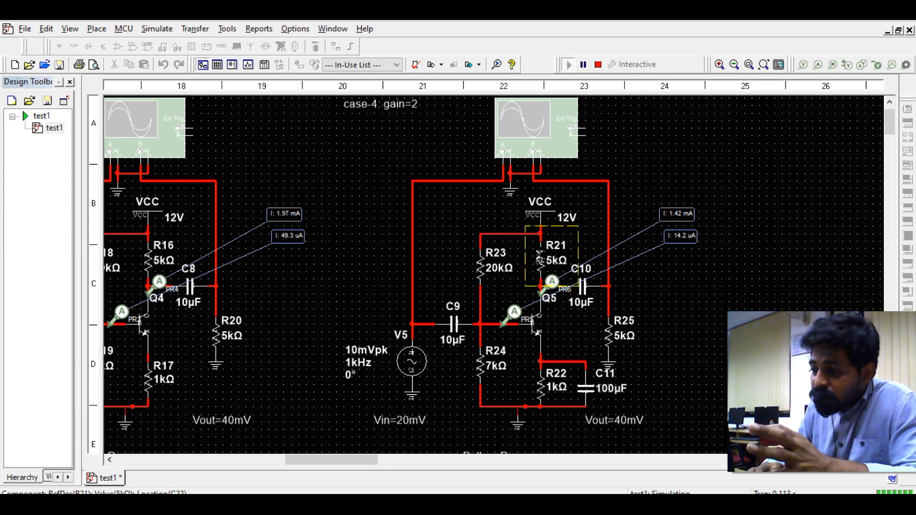
- Set collector resistor R21 in the new circuit to 3 kΩ
double_click(539, 257)
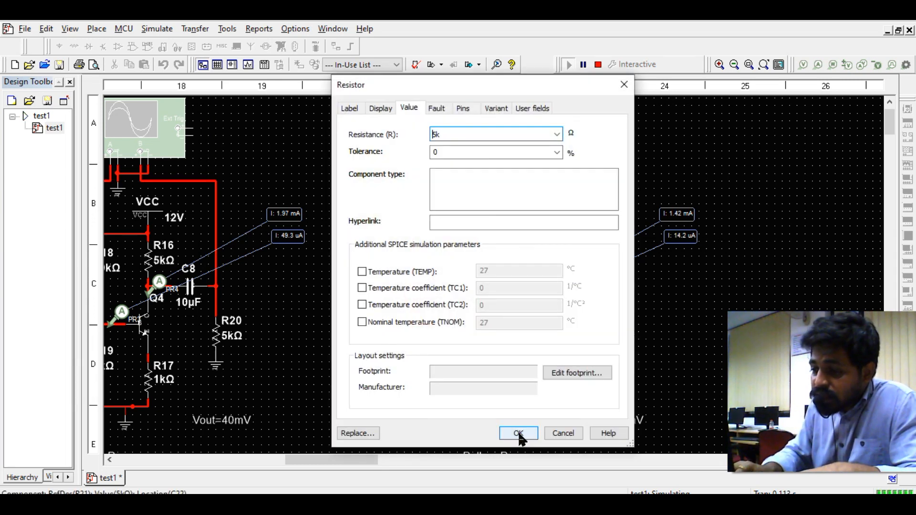
click(520, 433)
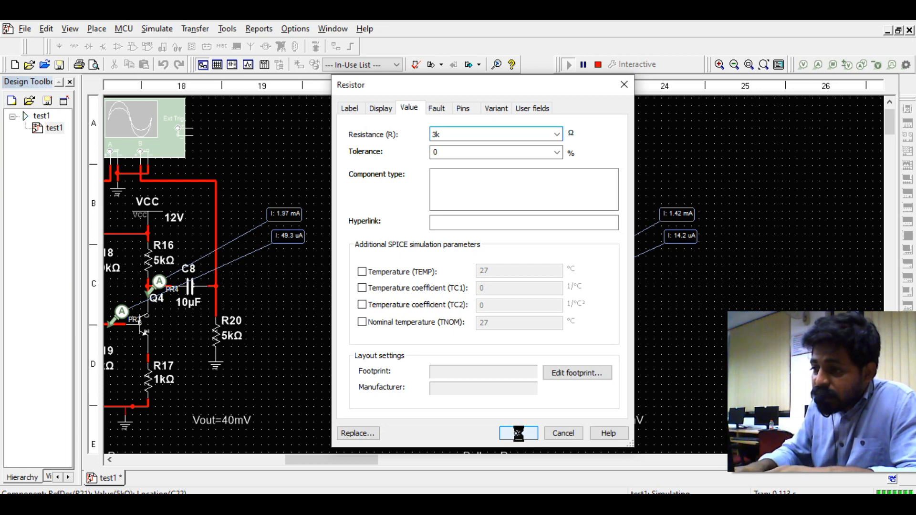
click(638, 283)
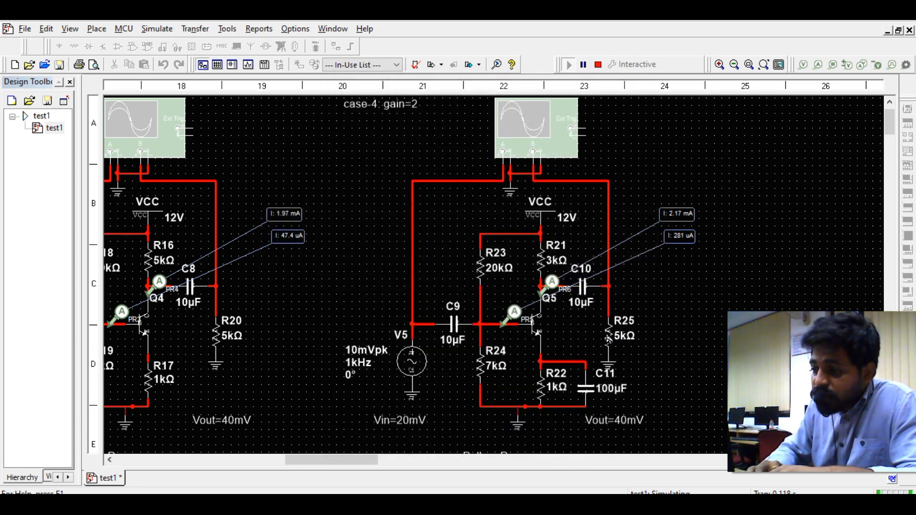
- Set load resistor R25 at the new circuit's output to 3 kΩ
double_click(608, 334)
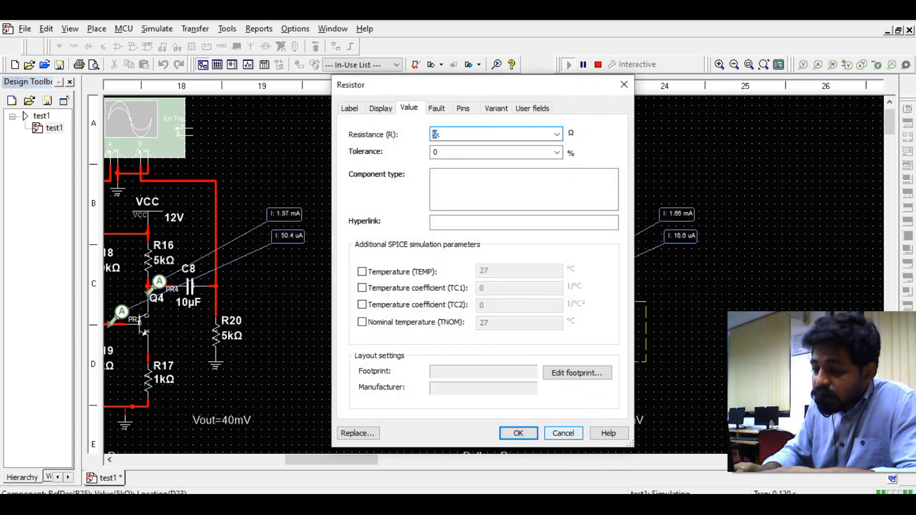
text(3)
key(Return)
click(638, 284)
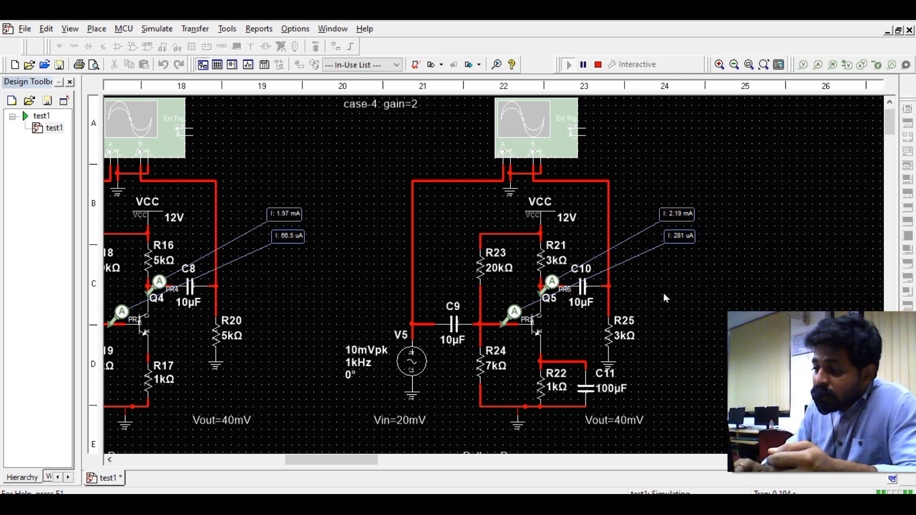
- Check the output waveform on oscilloscope XSC5 with the new resistor values and stop the simulation
scroll(665, 295, down, 1)
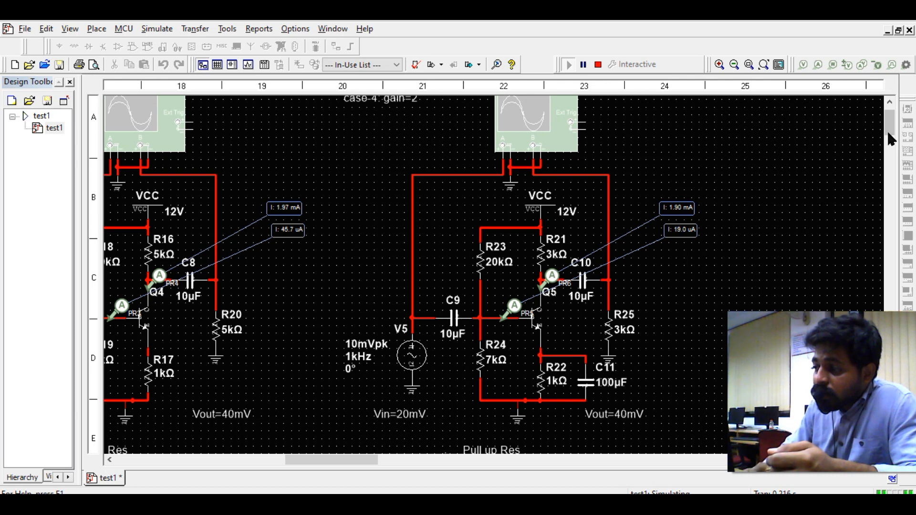
double_click(552, 116)
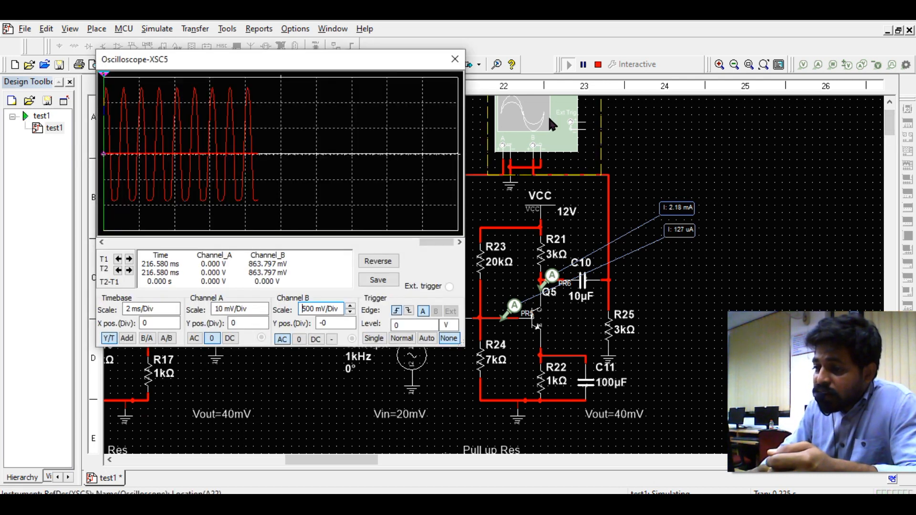
click(597, 66)
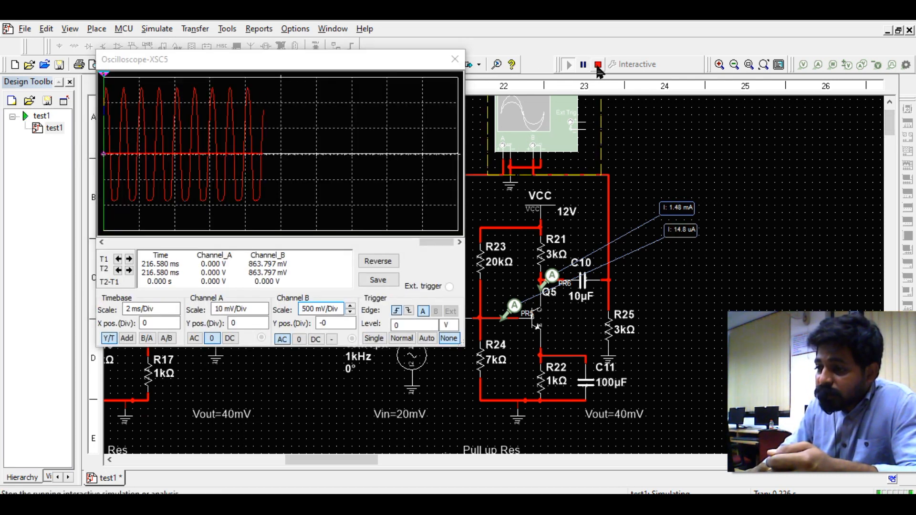
- Run the simulation, set oscilloscope XSC5's Channel B Y position to -0.2, inspect the waveform, and close the oscilloscope
click(569, 65)
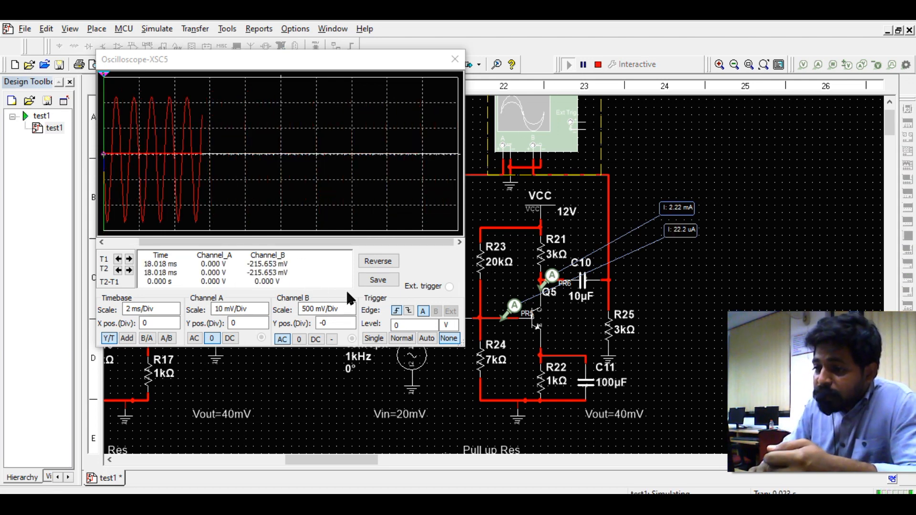
click(339, 321)
scroll(339, 320, down, 1)
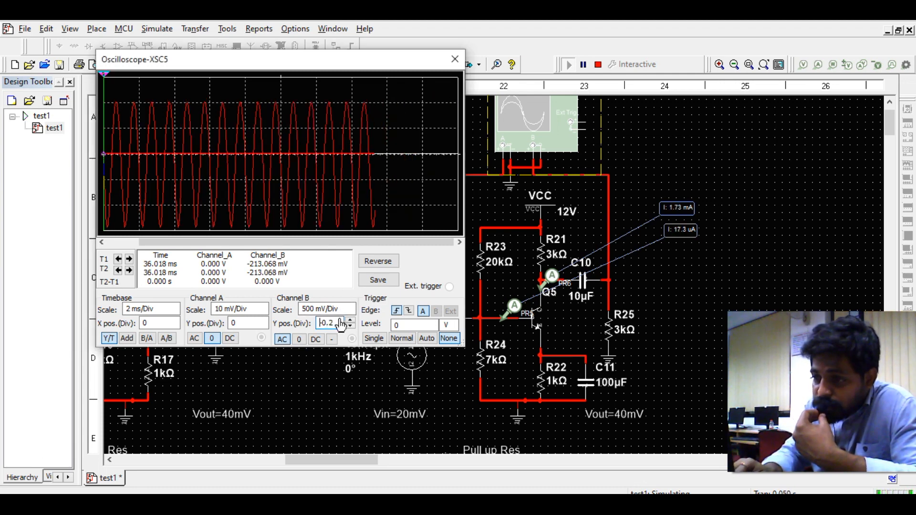
scroll(341, 325, down, 1)
scroll(340, 325, up, 1)
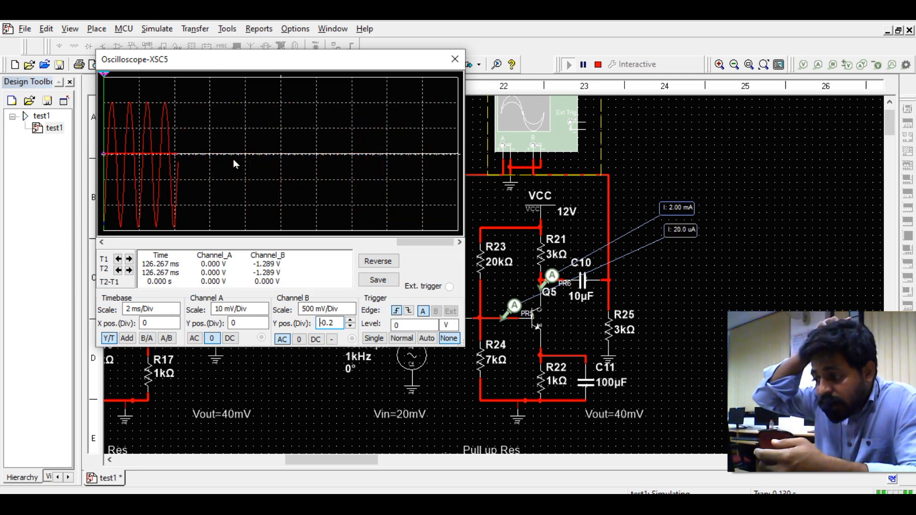
click(450, 62)
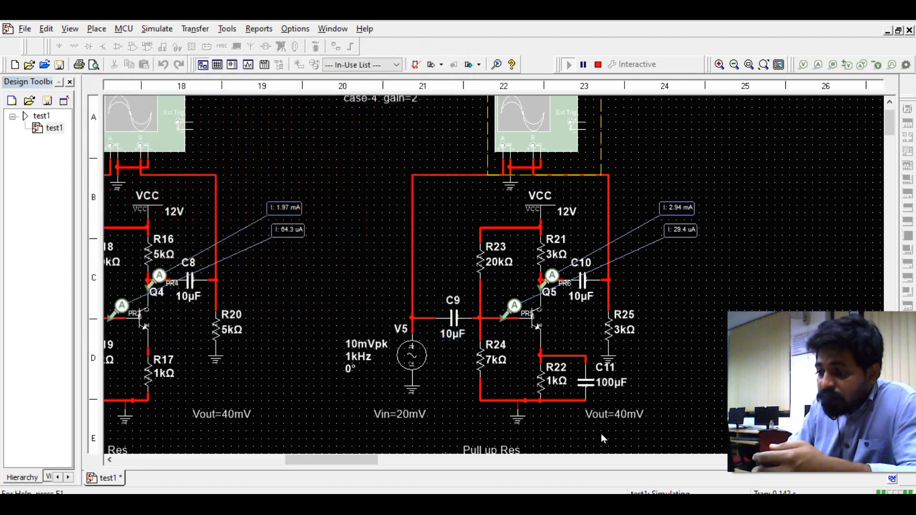
- Change the output voltage label under the bypass capacitor circuit to Vout=2500mV
click(628, 421)
key(shift+Right)
key(shift+Right)
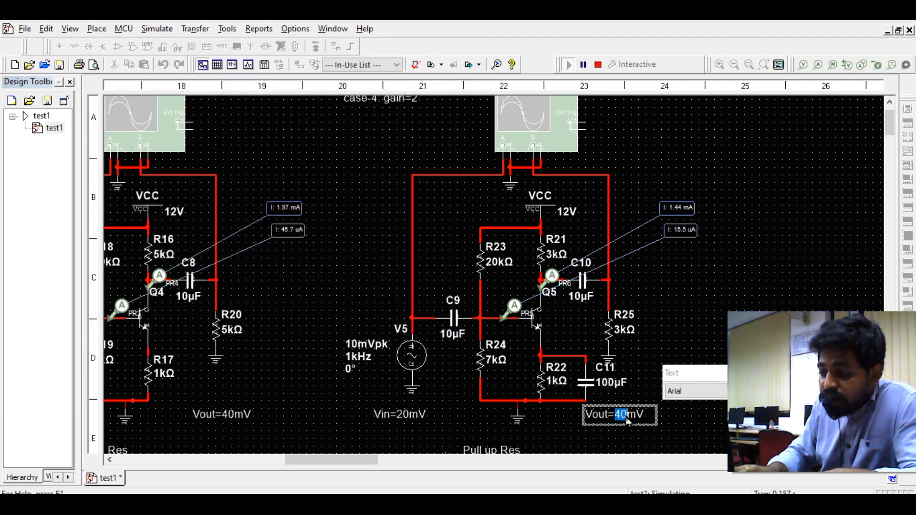
text(2500)
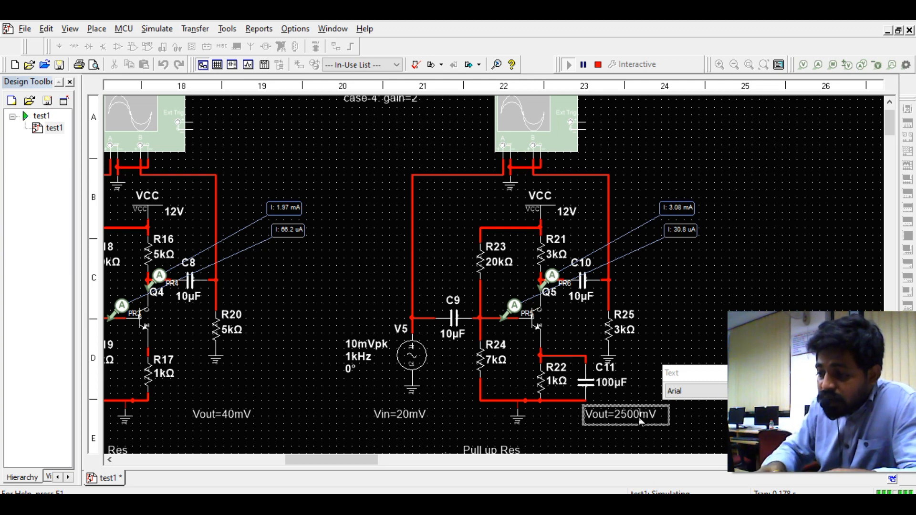
click(677, 425)
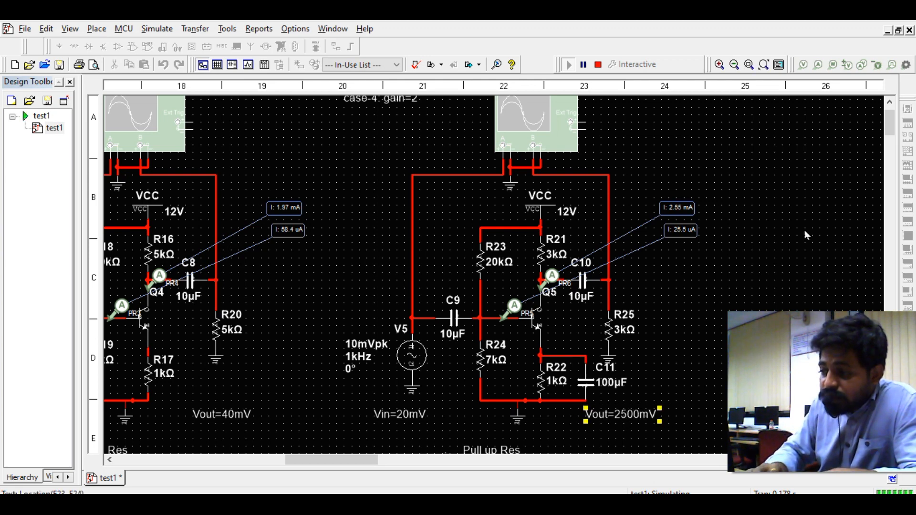
- Update the output/input gain note under the bypass capacitor circuit to 2500mv/20mv with the result 125
scroll(804, 230, down, 3)
scroll(805, 230, down, 3)
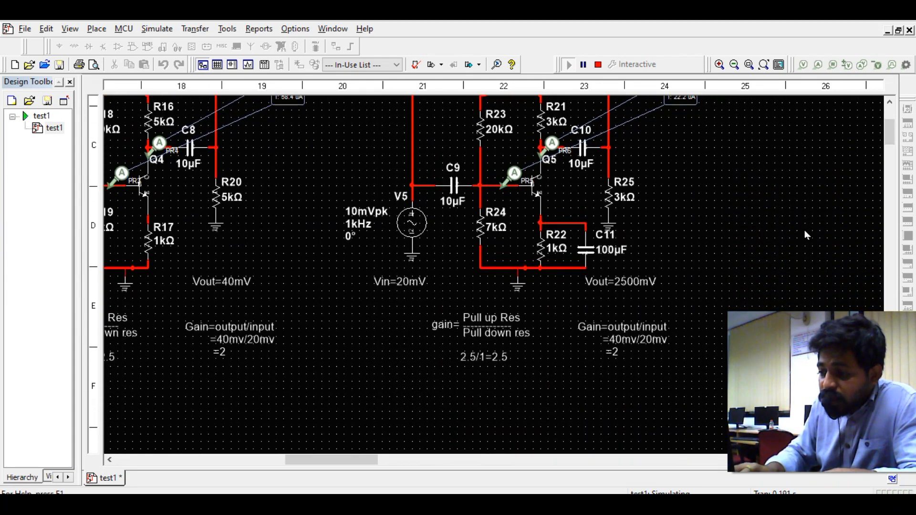
click(622, 348)
double_click(622, 347)
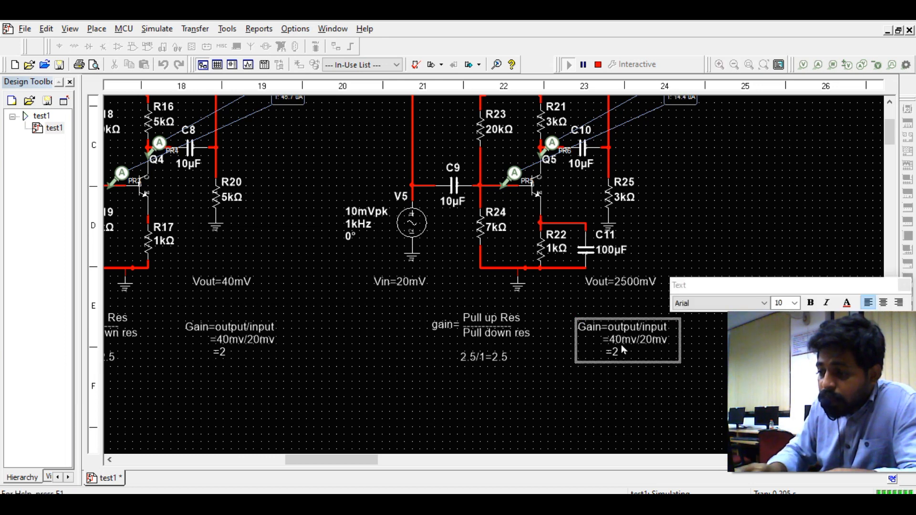
key(shift+Left)
key(shift+Left)
text(25)
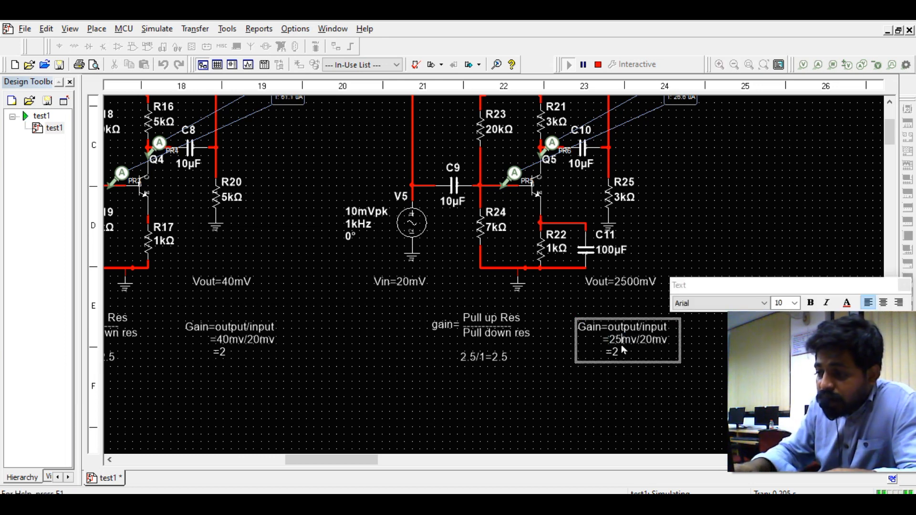
text(00)
key(shift+Left)
text(125)
click(641, 367)
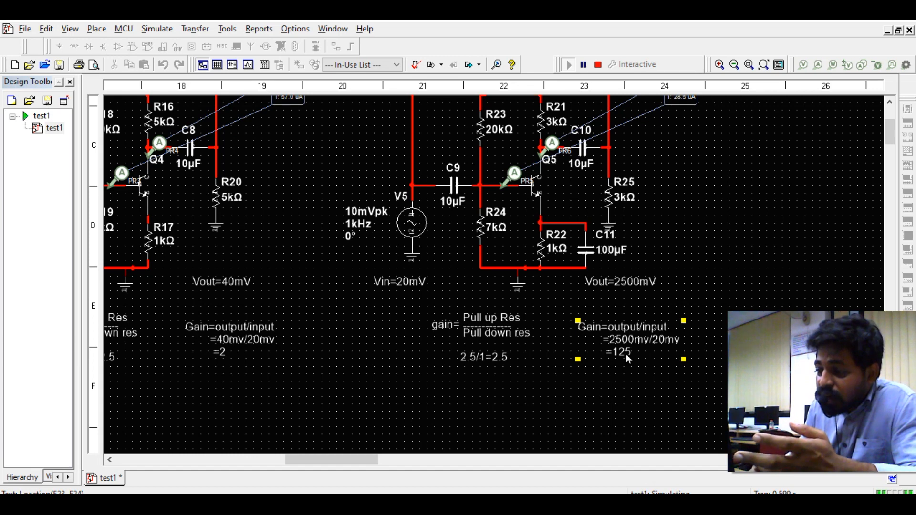
- Change the resistor ratio in the pull-up/pull-down gain note of the bypass capacitor circuit to 1.5k/10
double_click(479, 362)
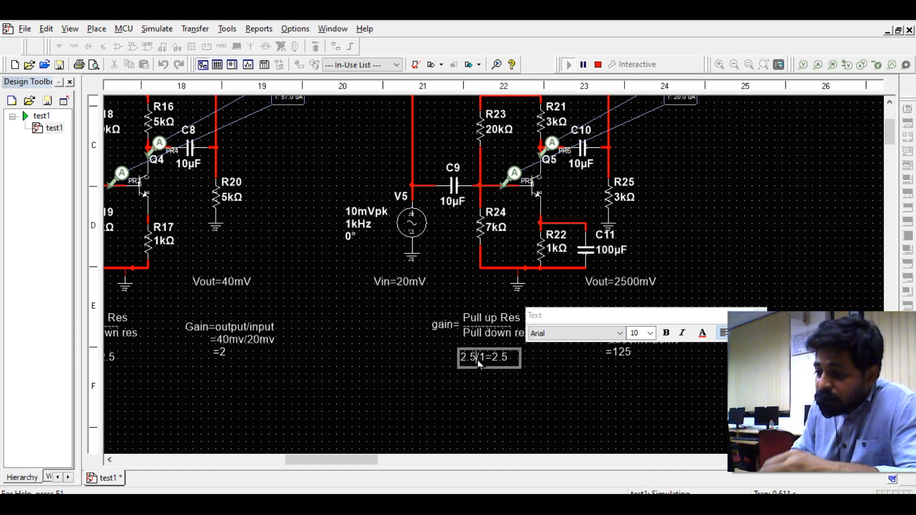
key(shift+Left)
key(shift+Left)
key(shift+Left)
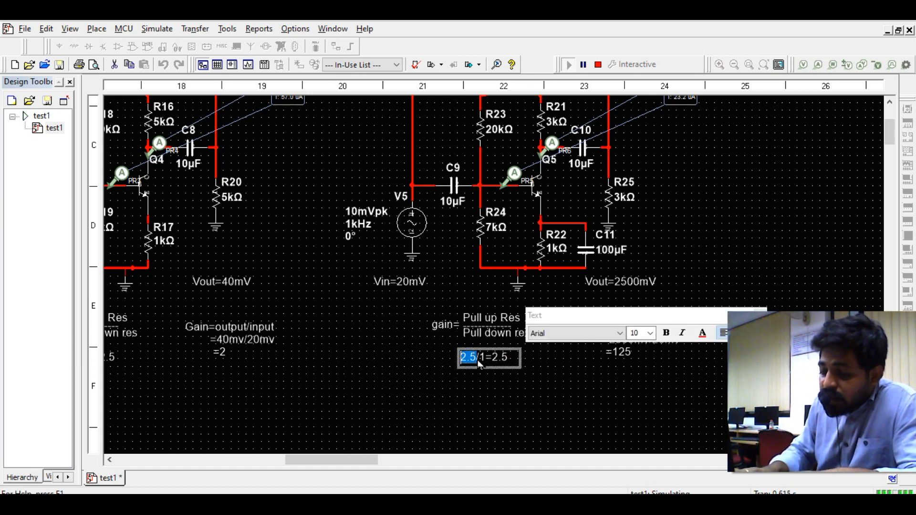
text(1.5)
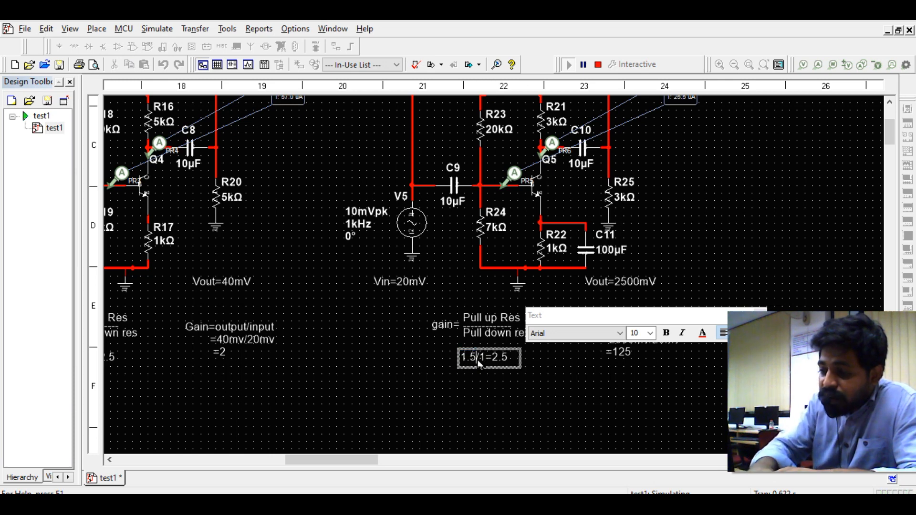
text(k)
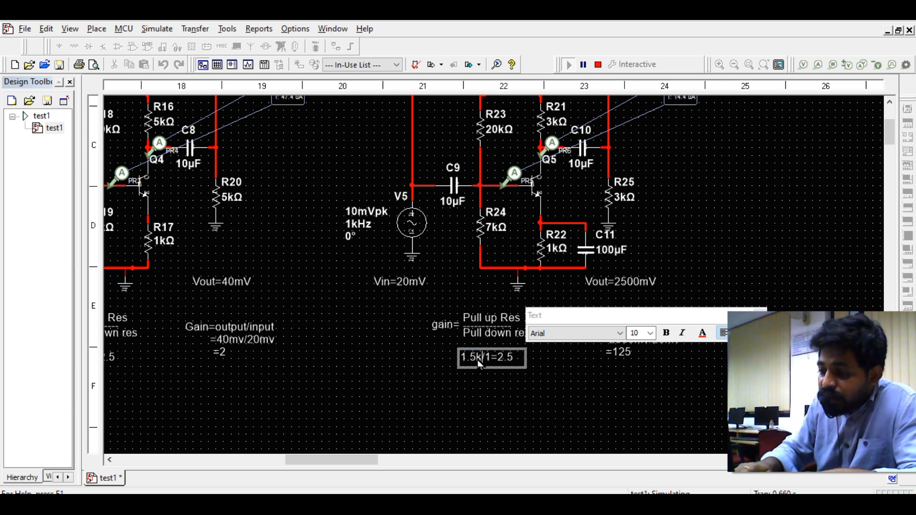
key(Right)
key(Right)
text(0)
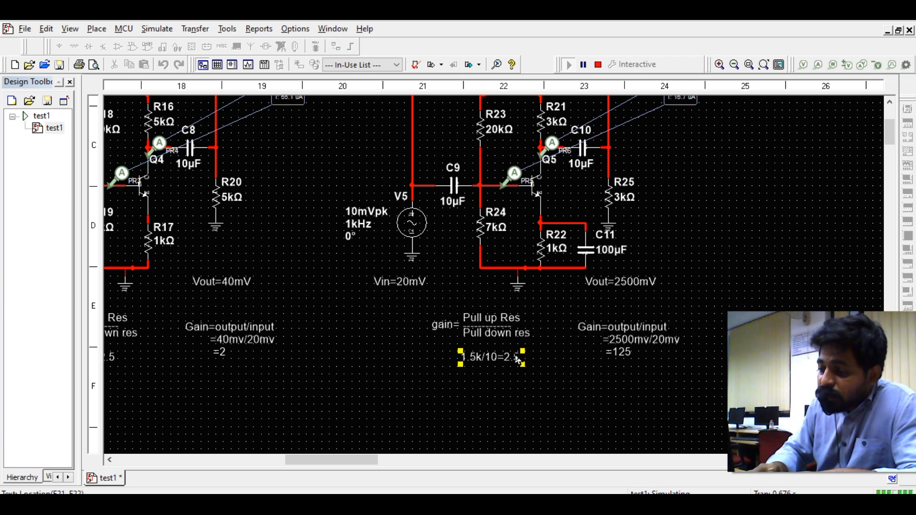
- Set the result of the 1.5k/10 gain calculation to 150
key(Right)
key(Right)
key(Right)
key(shift+Right)
key(shift+Left)
key(shift+Left)
text(150)
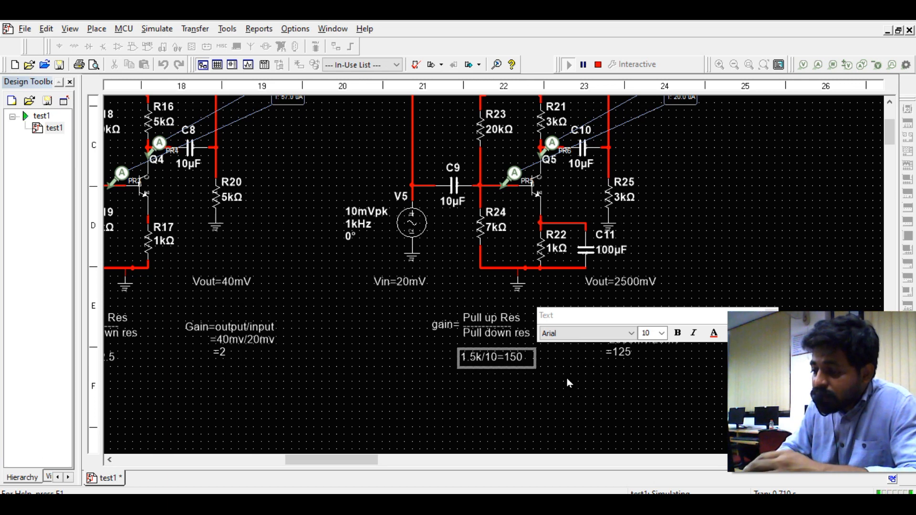
key(Escape)
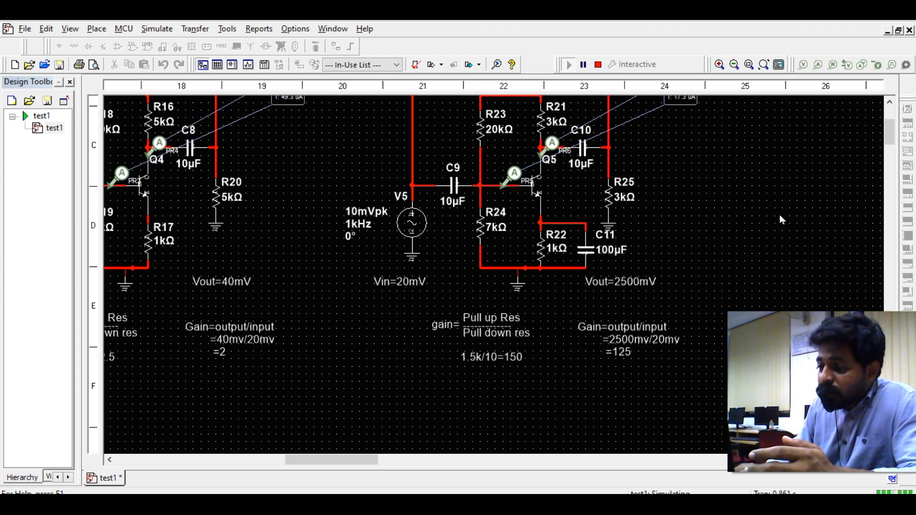
- Change the case number in the title above the bypass capacitor circuit to case-5
scroll(780, 215, down, 1)
scroll(780, 215, down, 5)
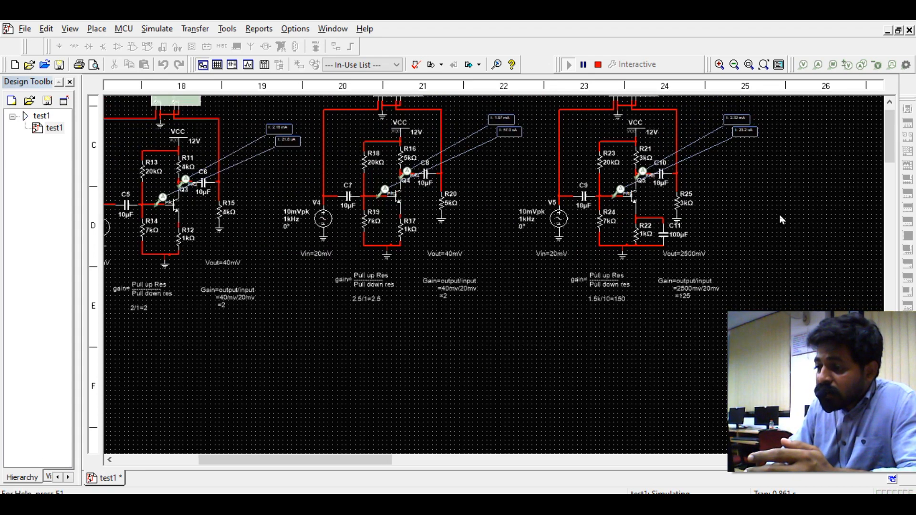
scroll(780, 214, up, 4)
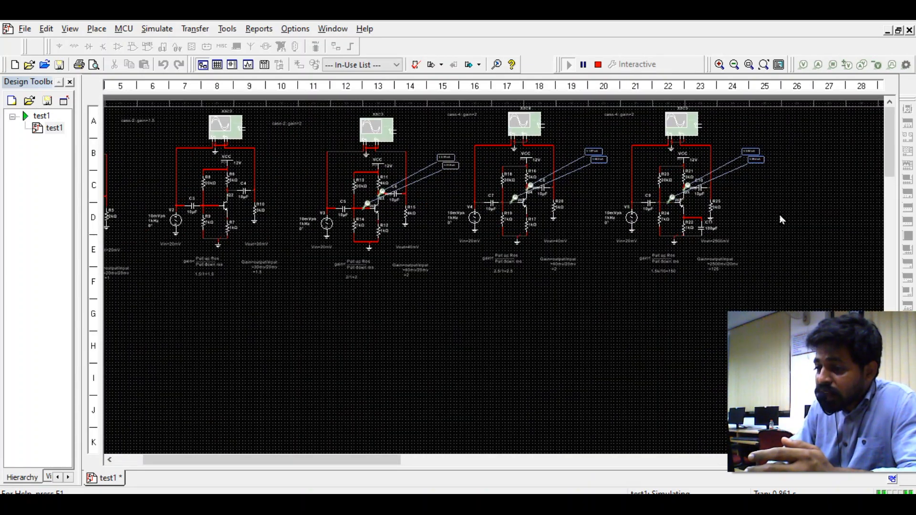
scroll(780, 215, down, 1)
scroll(780, 215, down, 1)
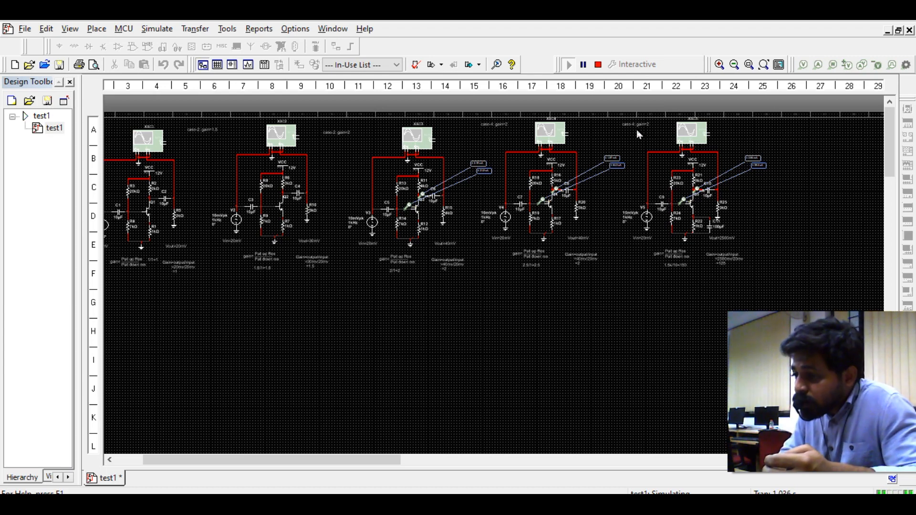
scroll(637, 129, up, 5)
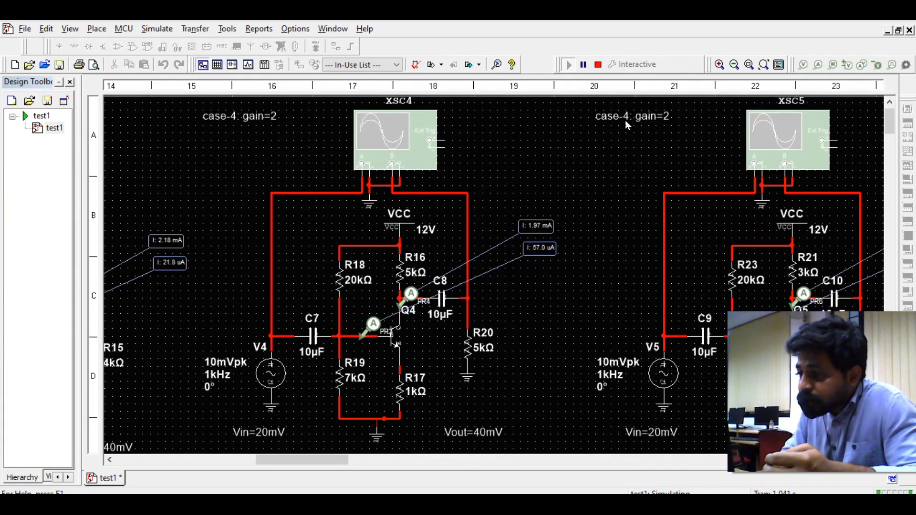
double_click(626, 123)
double_click(626, 117)
text(5)
- Set the gain in the case-5 title to 125
key(Right)
key(Right)
key(Right)
key(Right)
key(Right)
key(Right)
key(Right)
key(Right)
key(shift+Left)
text(125)
click(620, 215)
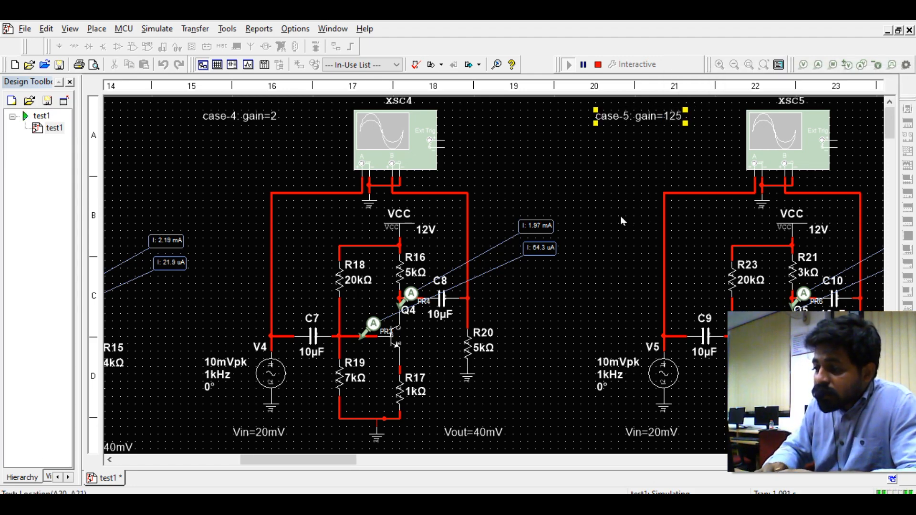
- Stop the simulation and copy the complete case-5 circuit together with its oscilloscope, probes and text notes
scroll(620, 215, down, 4)
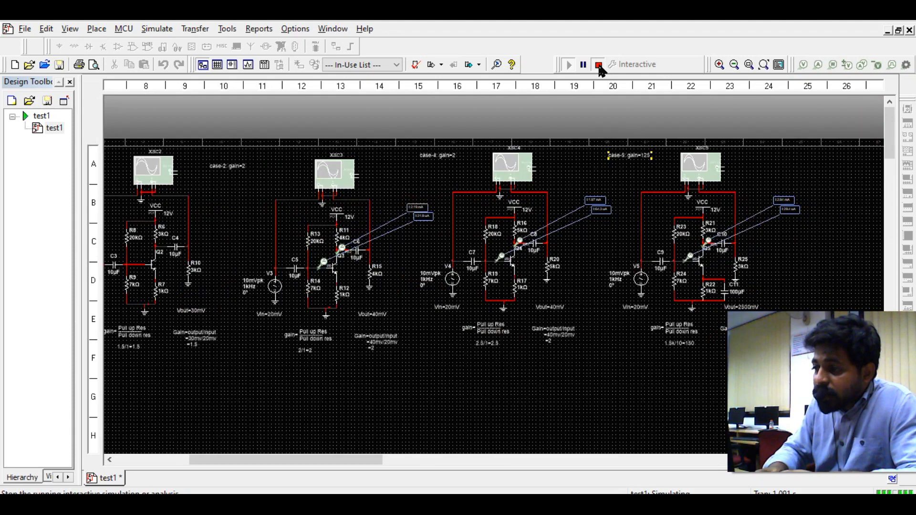
click(599, 66)
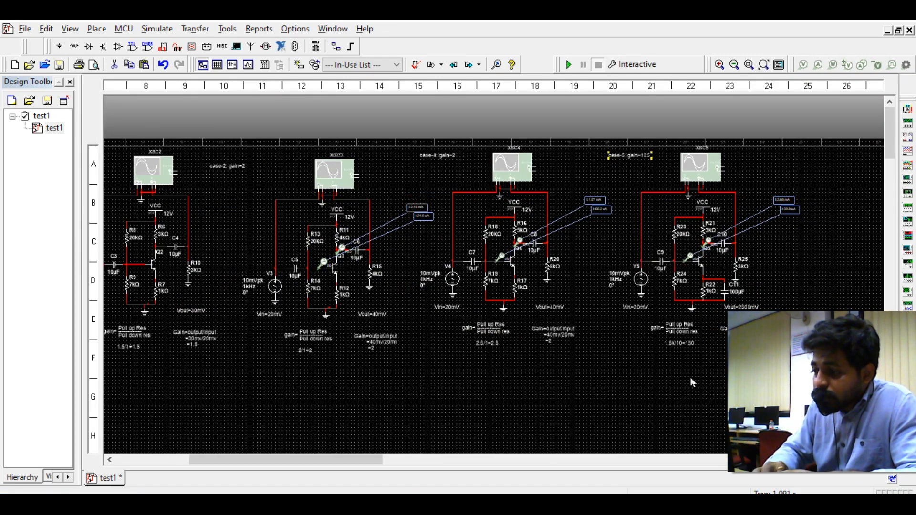
click(615, 366)
drag(705, 277, 776, 136)
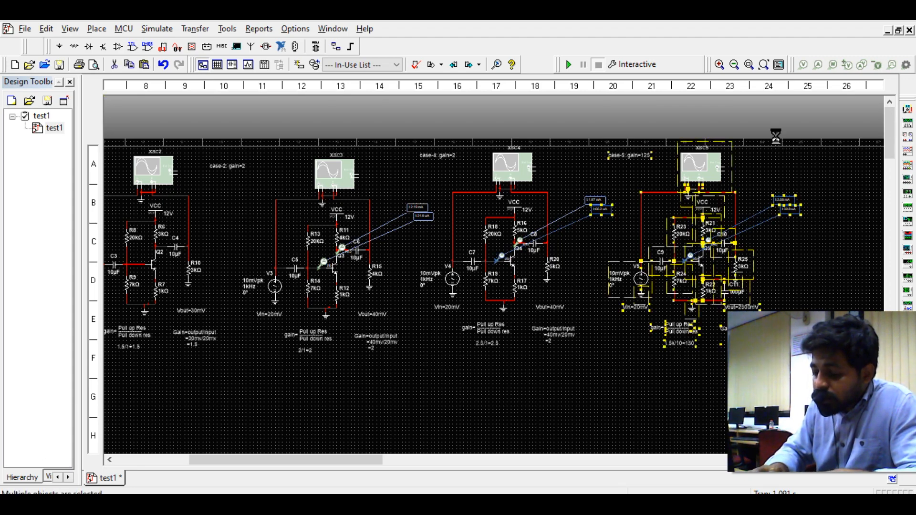
- Paste the copied case-5 circuit into the empty area below the first circuit
click(340, 376)
scroll(339, 376, down, 3)
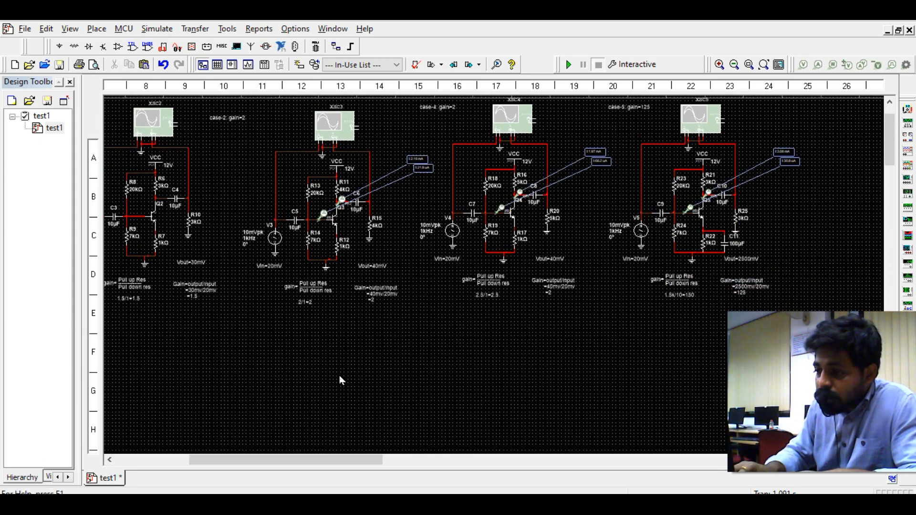
scroll(340, 376, down, 5)
scroll(339, 376, left, 3)
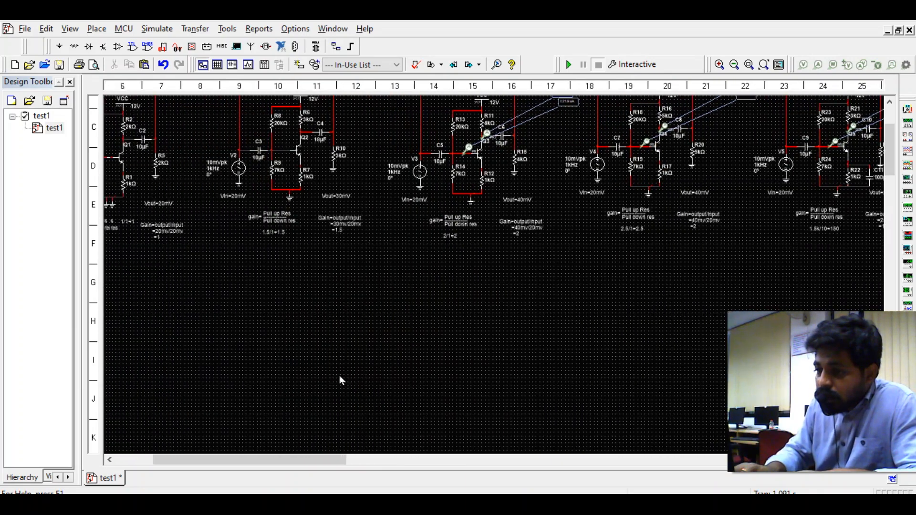
scroll(339, 376, left, 10)
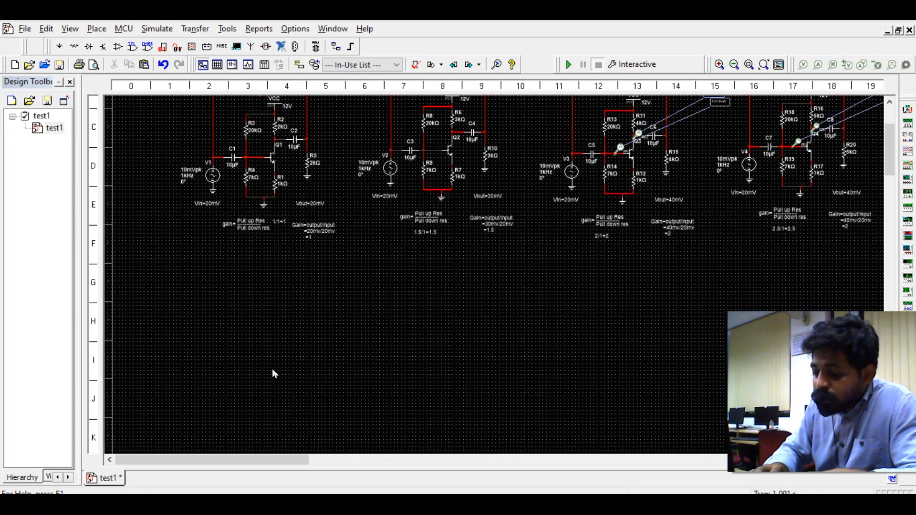
key(ctrl+v)
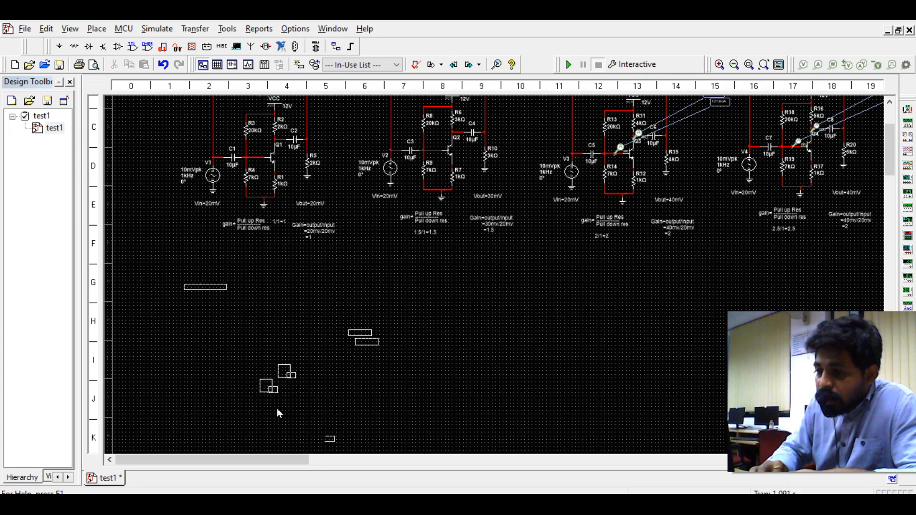
click(276, 410)
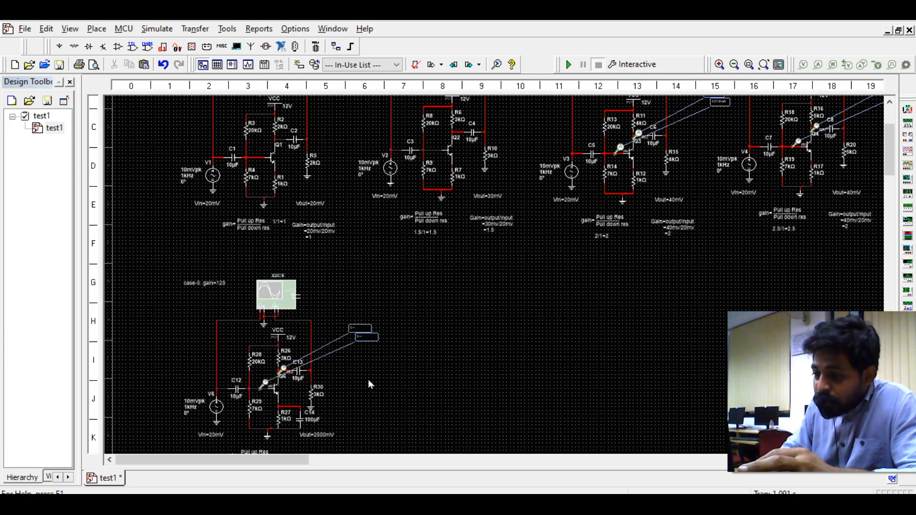
- Open the pasted circuit's oscilloscope XSC6 and start the simulation, moving the scope window clear of the circuit
scroll(368, 380, down, 3)
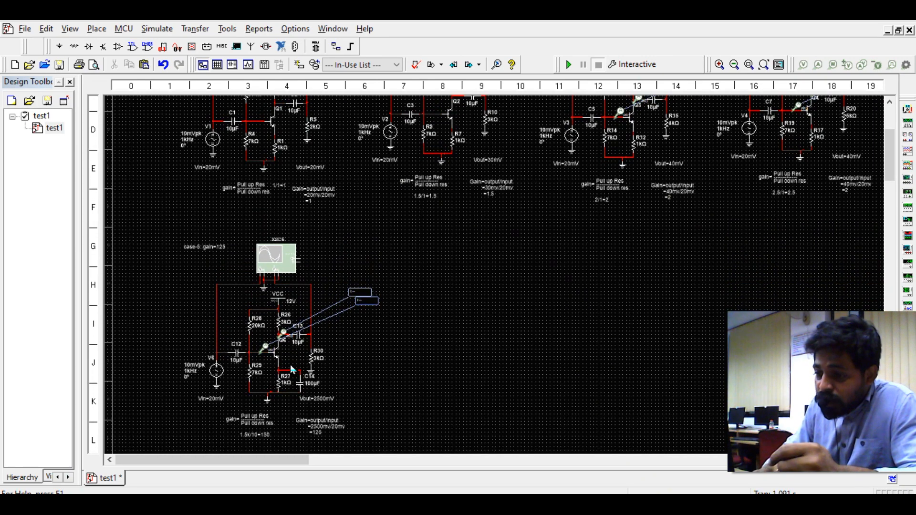
scroll(292, 370, up, 3)
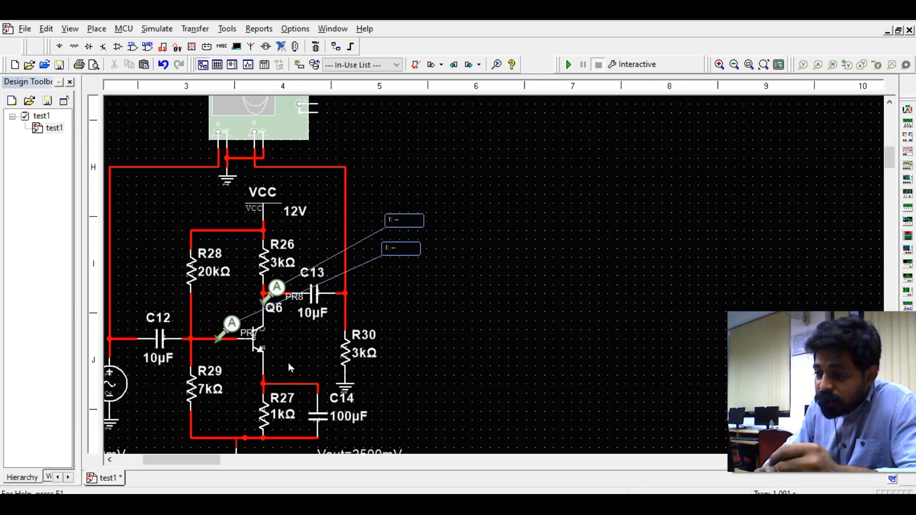
scroll(291, 368, down, 2)
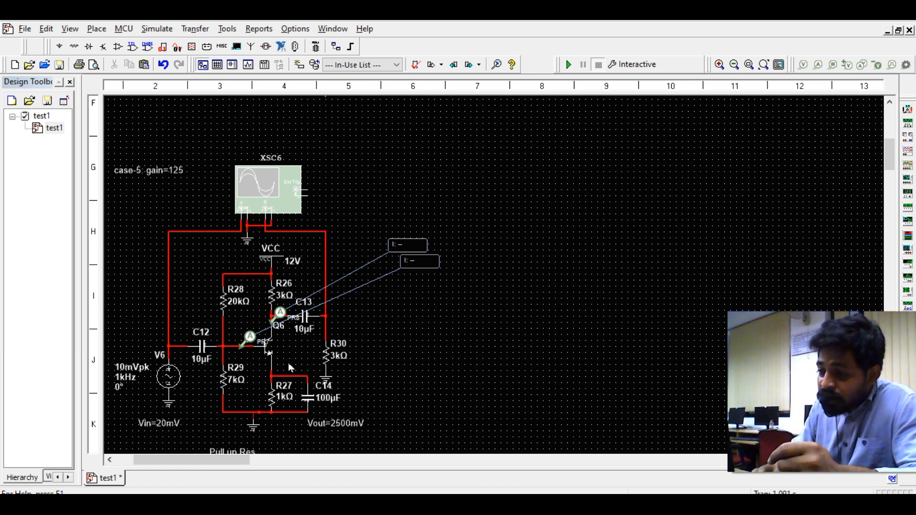
double_click(269, 190)
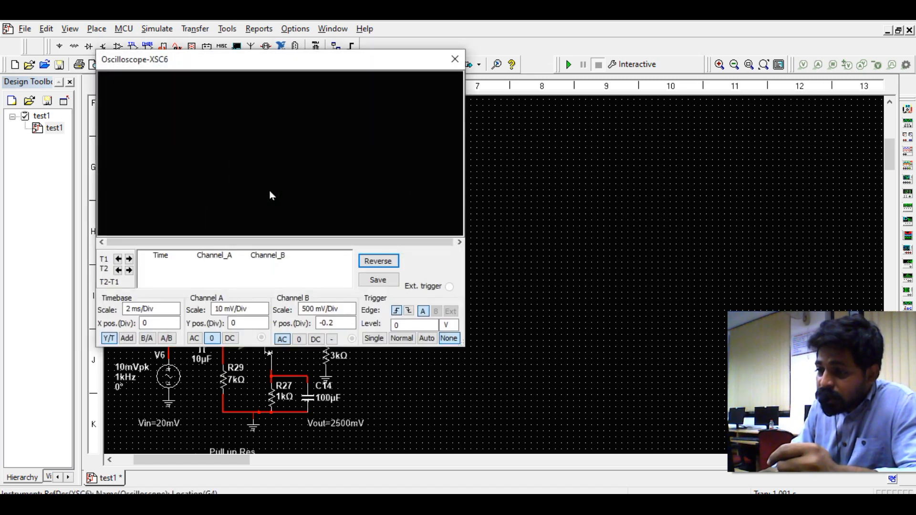
click(569, 64)
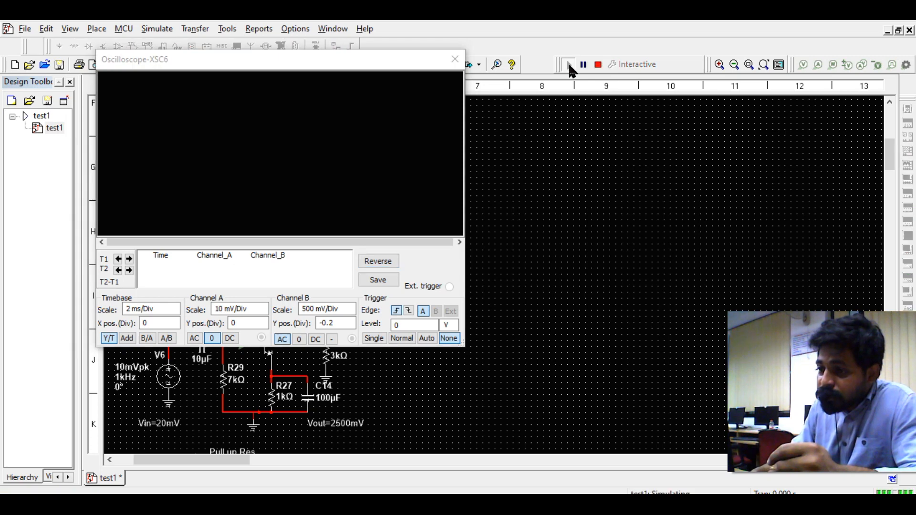
drag(368, 59, 458, 54)
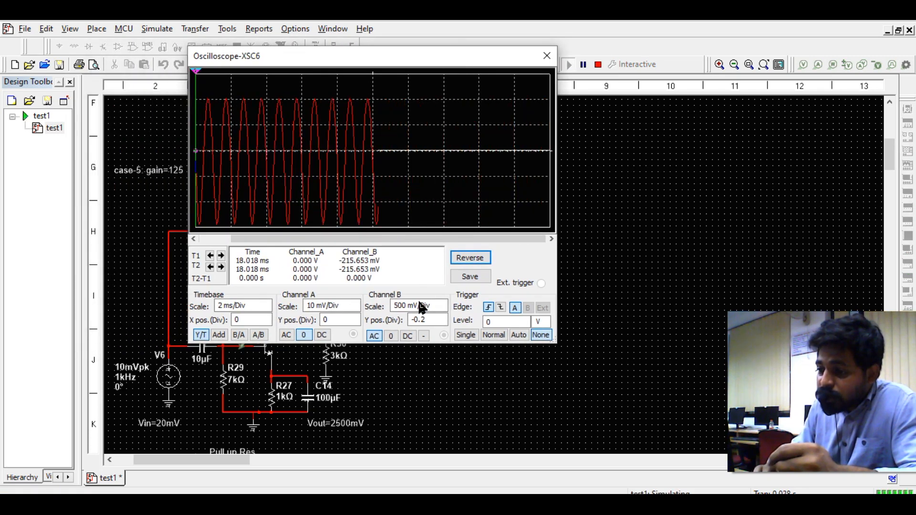
- Set XSC6's Channel B vertical position to 0 and switch Channel A to AC coupling
click(425, 320)
scroll(425, 320, down, 1)
scroll(428, 323, down, 2)
scroll(427, 323, up, 4)
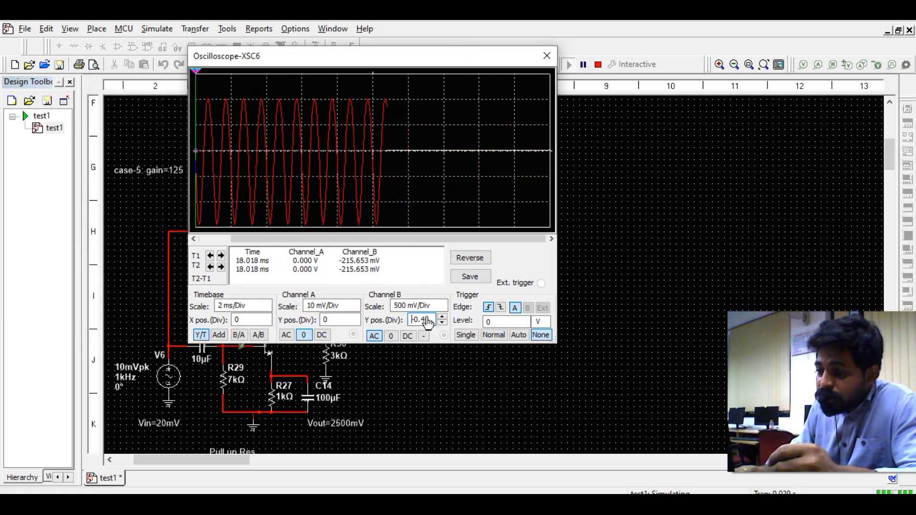
click(286, 336)
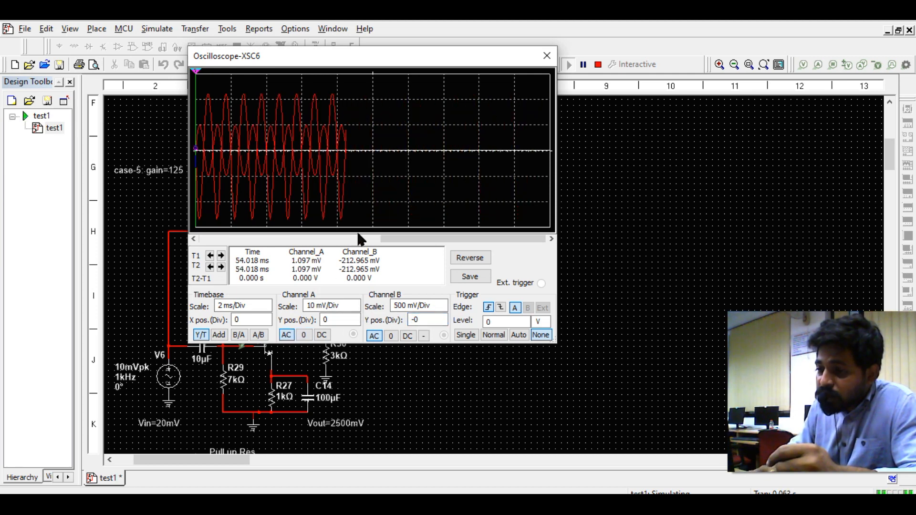
- Set XSC6's timebase to 500 us/Div and its Channel B scale to 1 V/Div
click(266, 310)
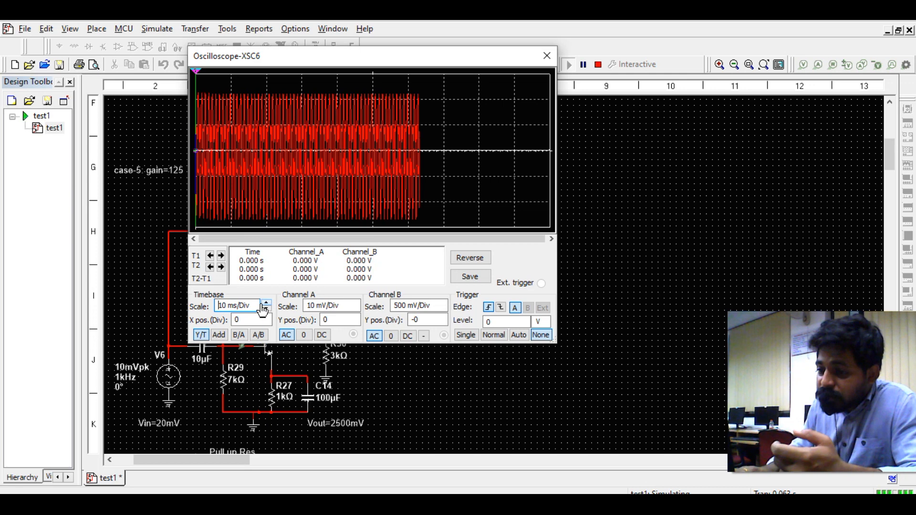
click(266, 310)
click(266, 309)
click(420, 308)
scroll(424, 311, up, 1)
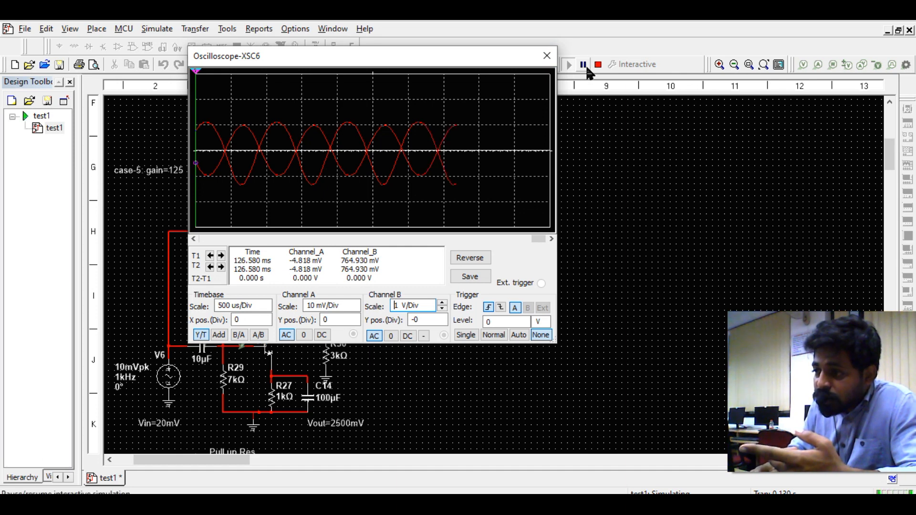
- Pause the simulation, examine the earlier part of the input and output waveforms, and close the oscilloscope
click(583, 64)
click(194, 239)
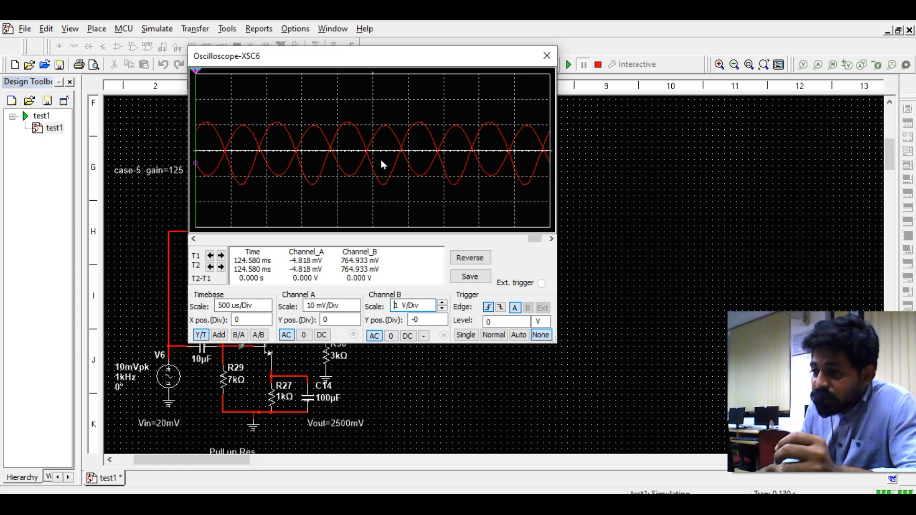
click(547, 56)
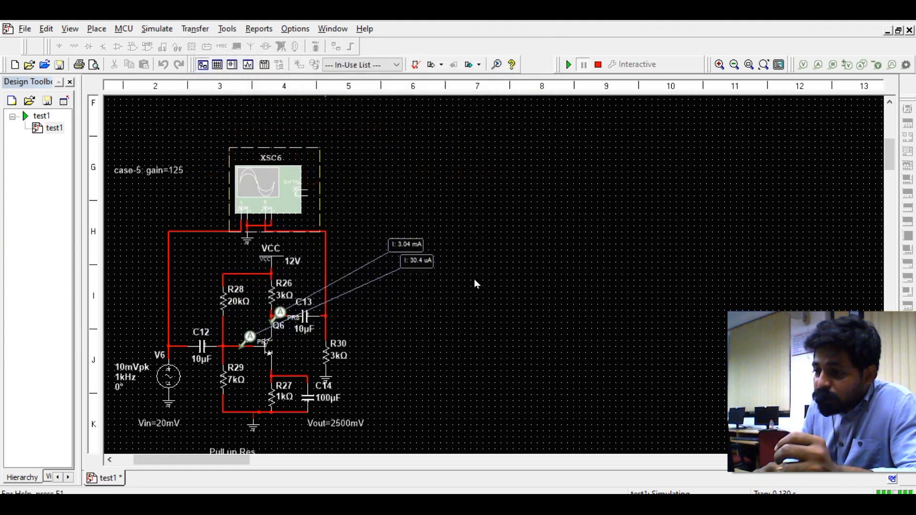
- Set the capacitance of emitter bypass capacitor C14 in the lower circuit to 10 µF
scroll(462, 352, down, 3)
scroll(463, 351, up, 1)
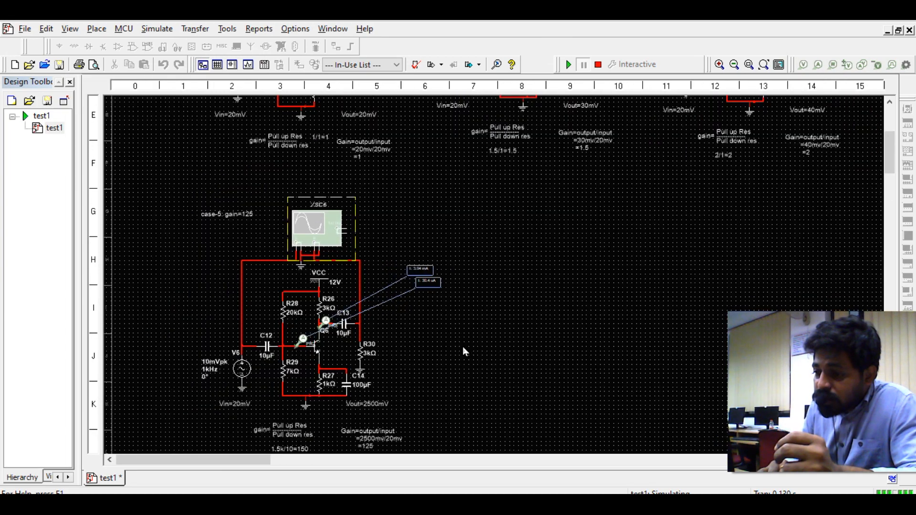
scroll(463, 351, up, 1)
click(322, 394)
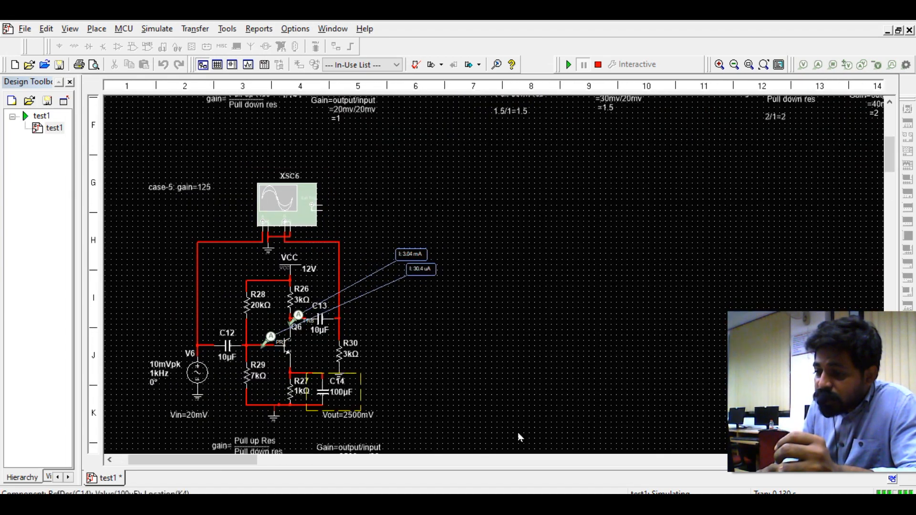
key(Right)
key(Left)
key(BackSpace)
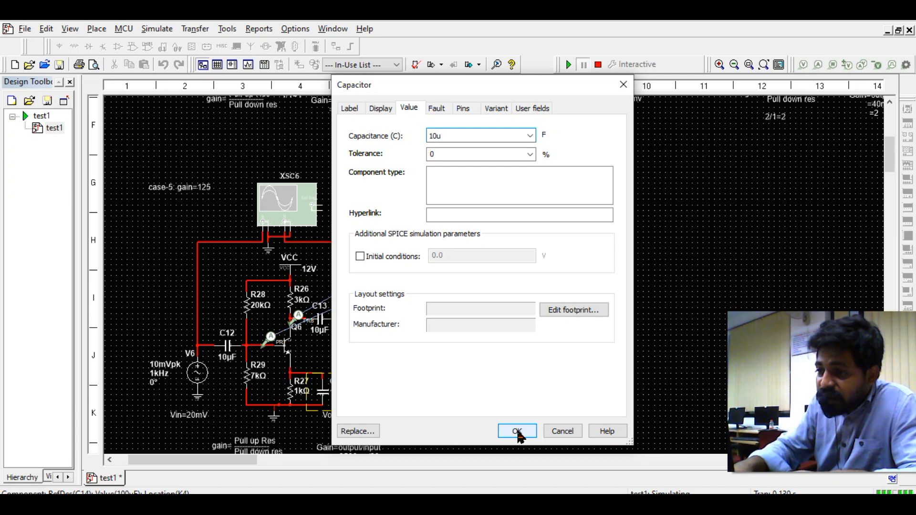
click(517, 432)
click(638, 282)
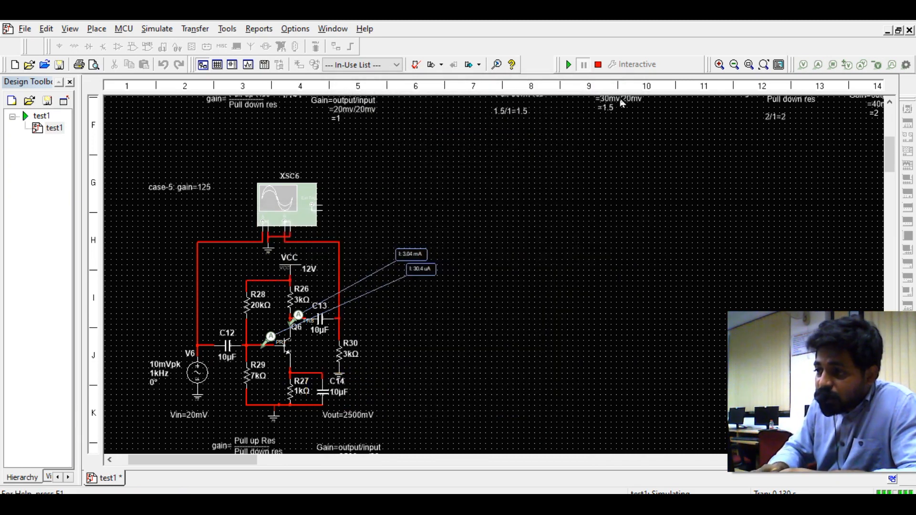
- Restart the simulation, pause it to examine the output waveform on XSC6 with the 10 µF bypass capacitor, and close the scope
click(598, 65)
click(569, 65)
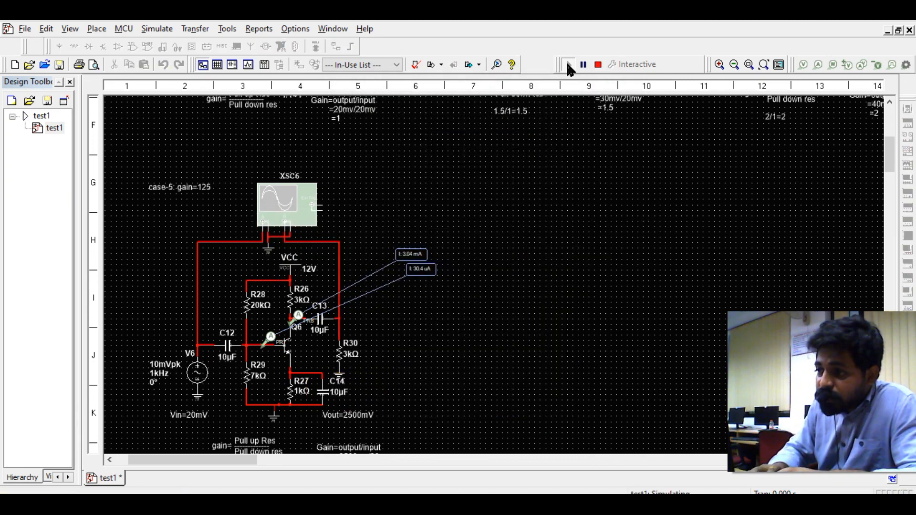
click(296, 192)
double_click(296, 192)
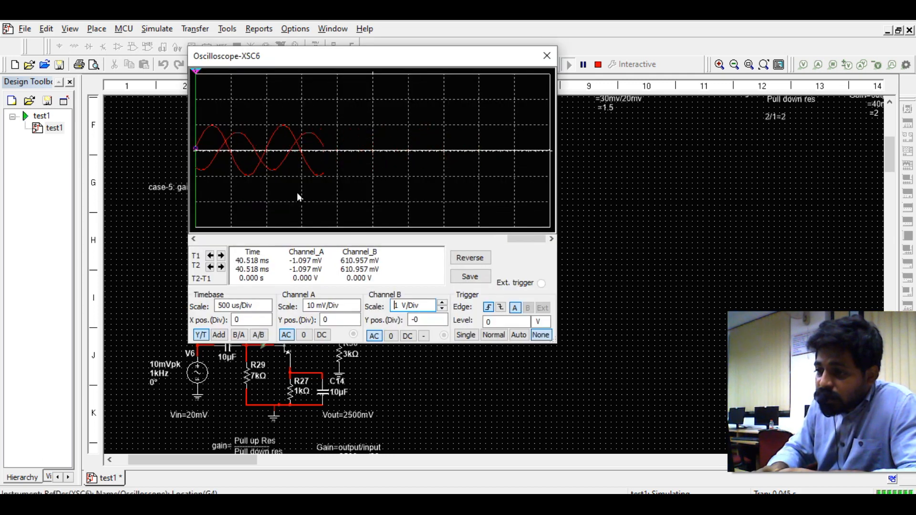
click(583, 66)
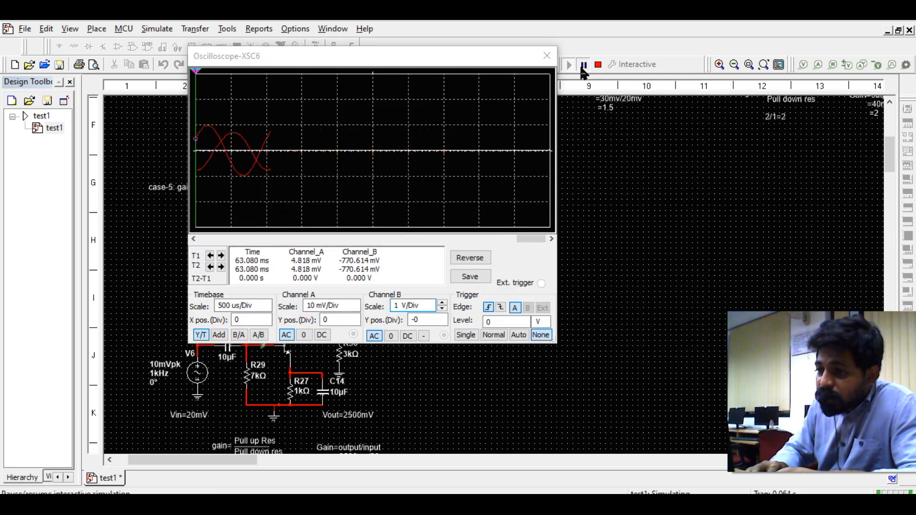
click(194, 239)
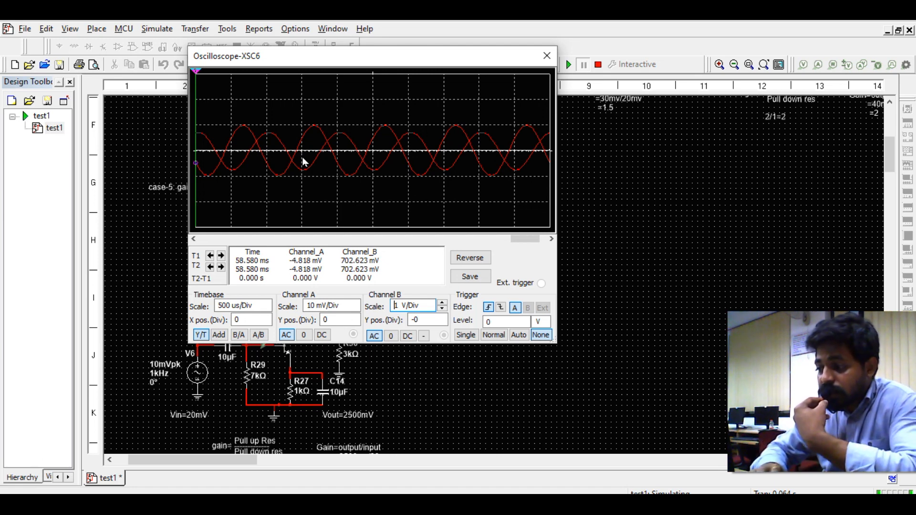
click(545, 60)
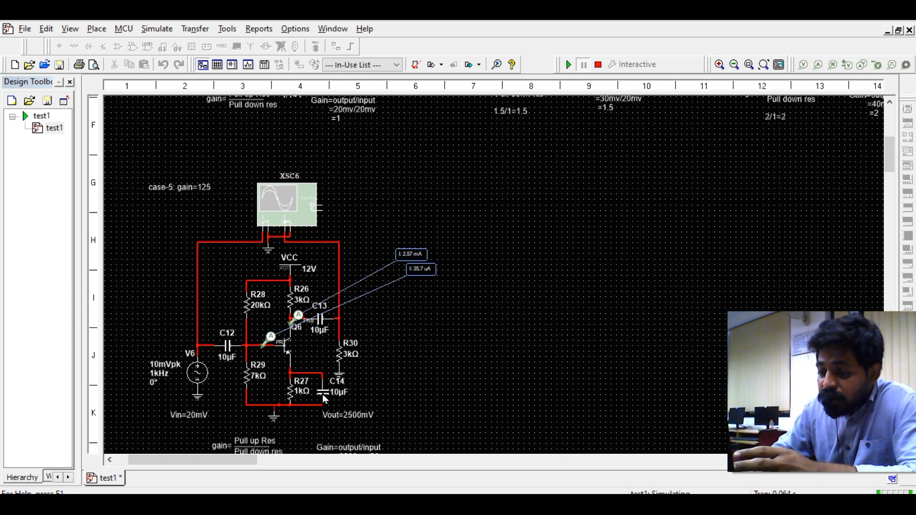
- Set the capacitance of bypass capacitor C14 back to 100 µF
double_click(324, 400)
click(520, 429)
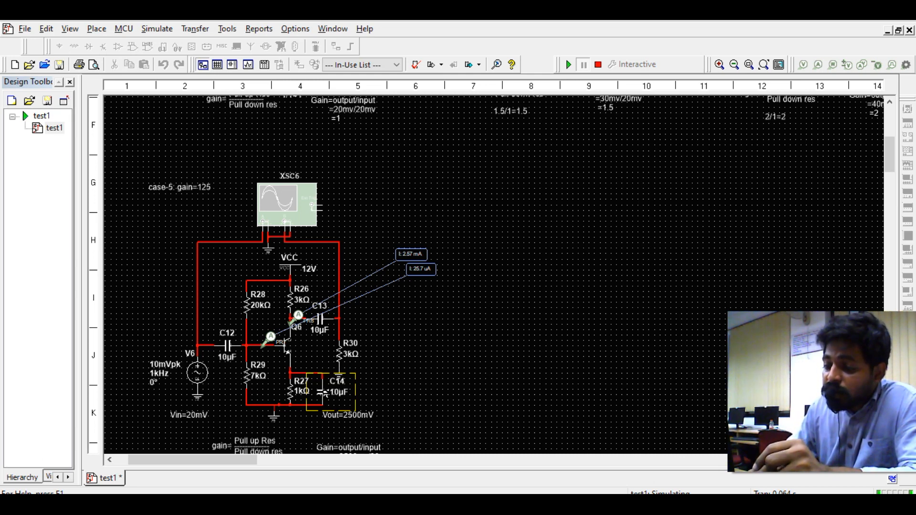
double_click(324, 400)
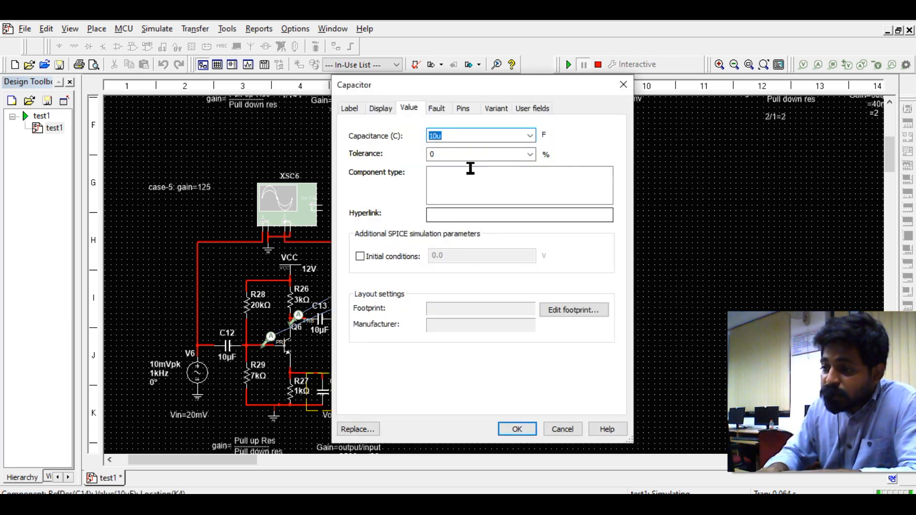
click(441, 135)
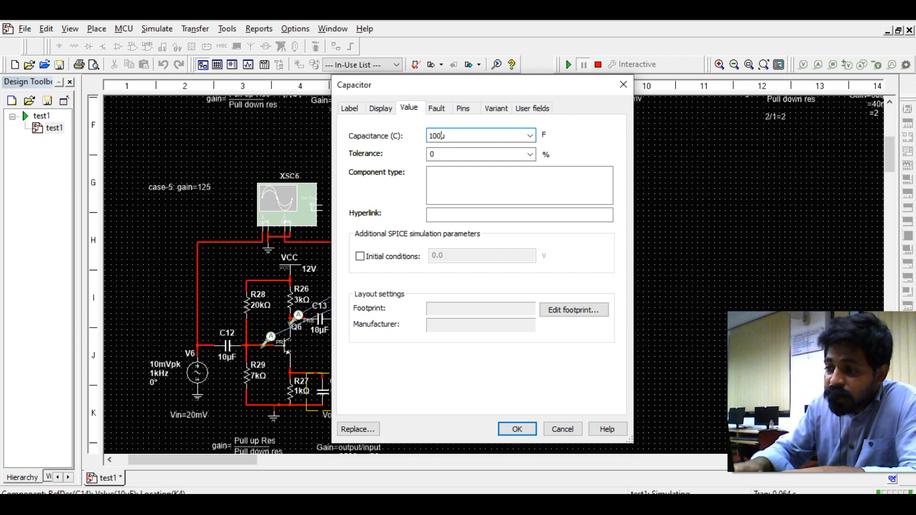
text(0)
key(Return)
click(639, 285)
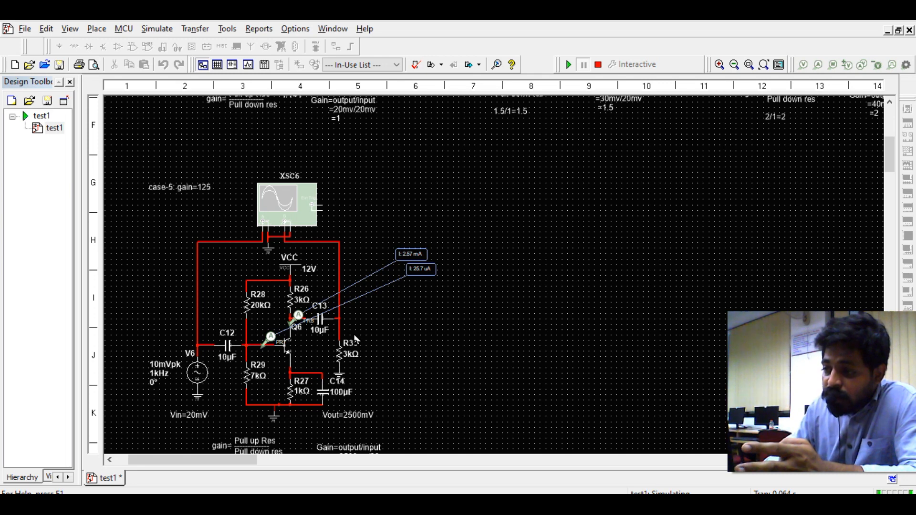
- Restart the simulation with the 100 µF bypass capacitor, examine the waveforms on XSC6, and close the oscilloscope
double_click(286, 201)
click(597, 64)
click(569, 65)
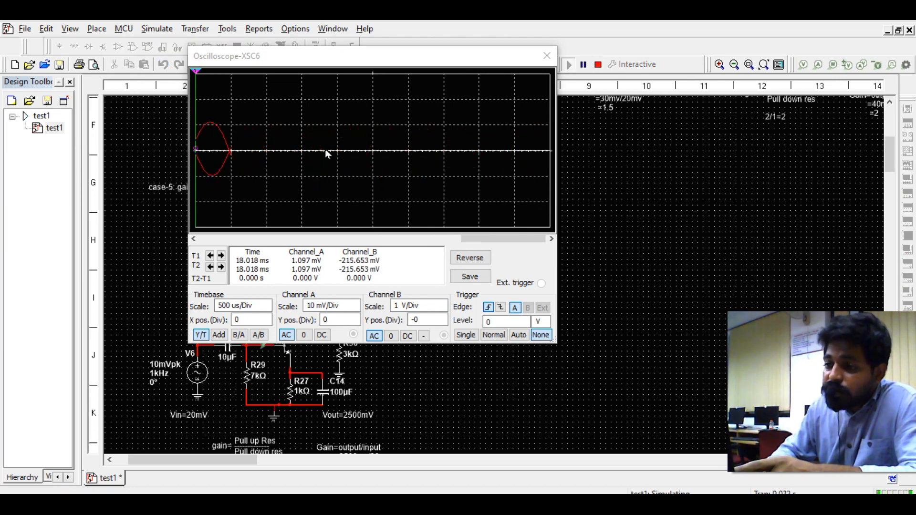
click(546, 56)
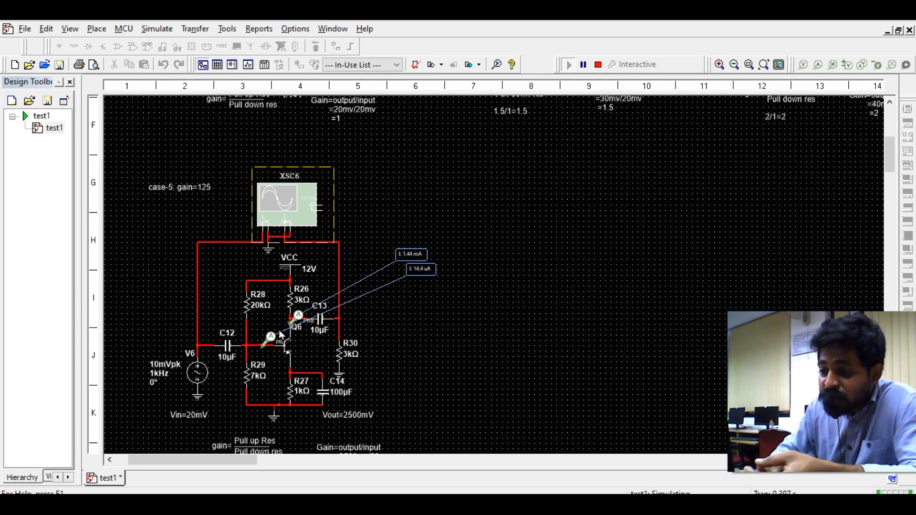
- Change the case number in the lower circuit's title to case-6
click(191, 193)
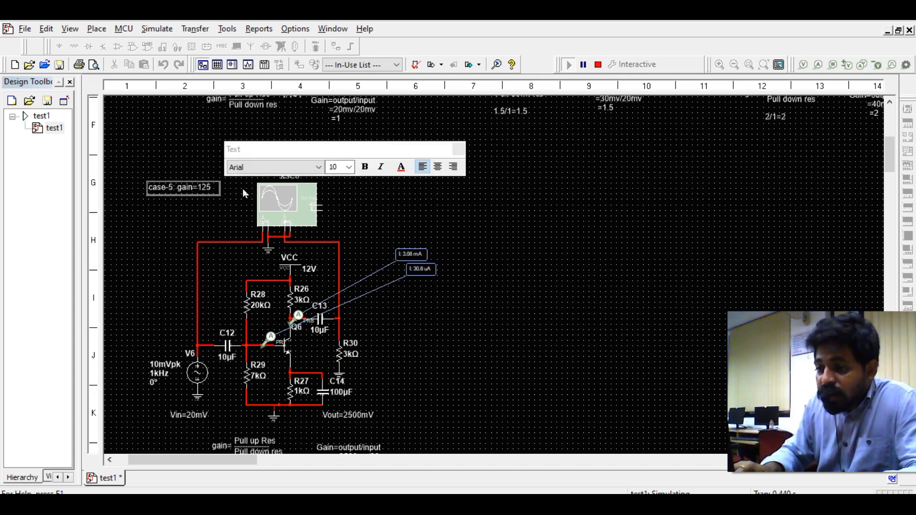
key(shift+Left)
key(shift+Left)
key(shift+Left)
key(shift+Left)
key(shift+Left)
key(shift+Left)
key(shift+Left)
key(shift+Left)
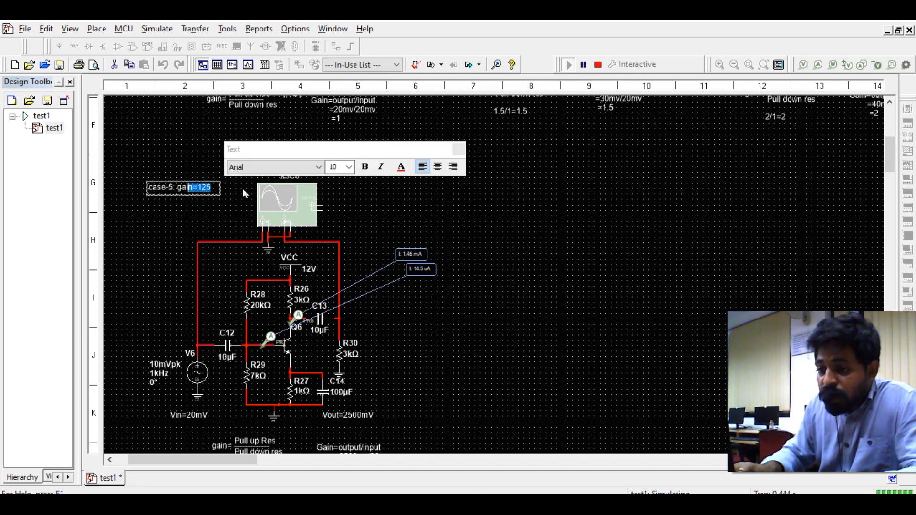
key(Left)
key(Left)
key(shift+Left)
text(6)
- Replace the gain text in the case-6 title with "range of cap"
key(Right)
key(shift+Right)
key(shift+Right)
key(shift+Right)
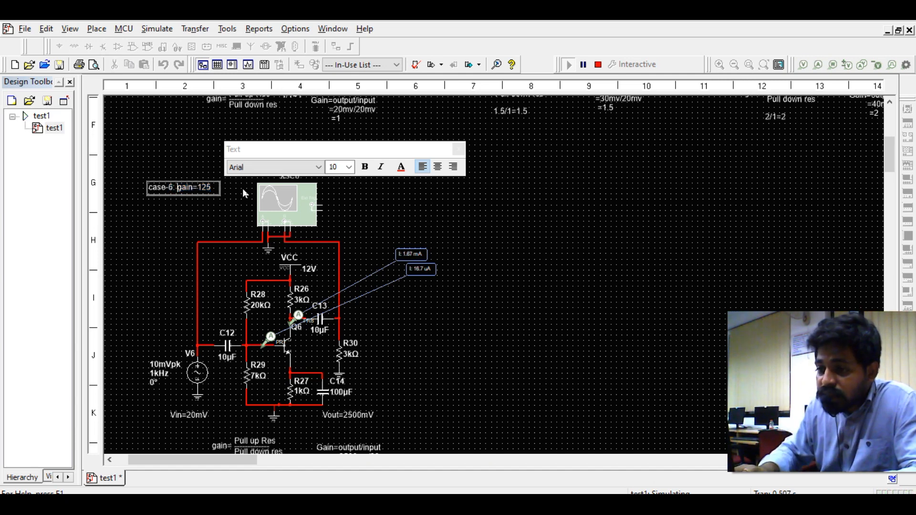
key(shift+Right)
key(shift+Right)
key(shift+Right)
key(shift+Right)
key(shift+Right)
text(range of )
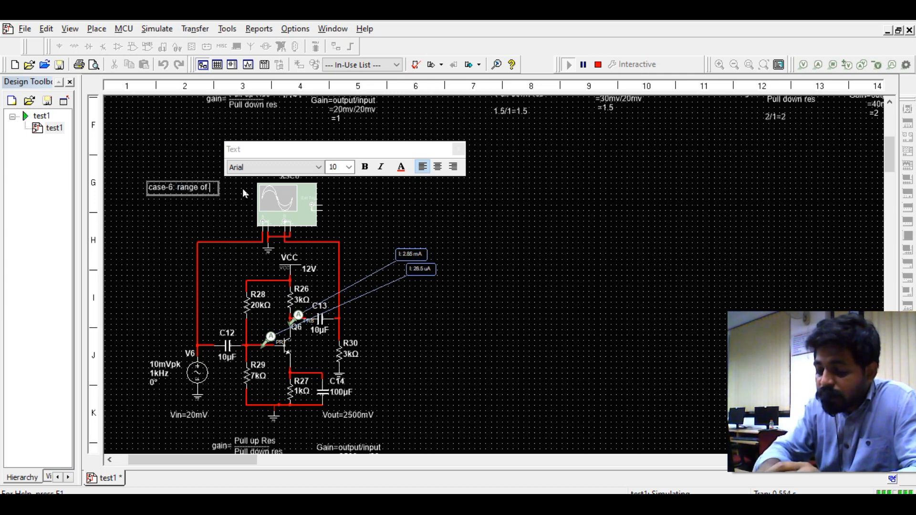
text(cap)
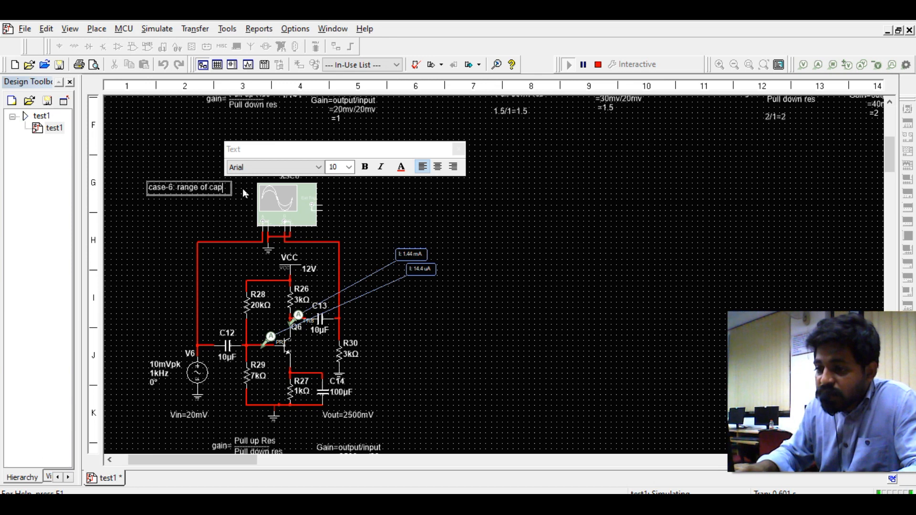
click(177, 235)
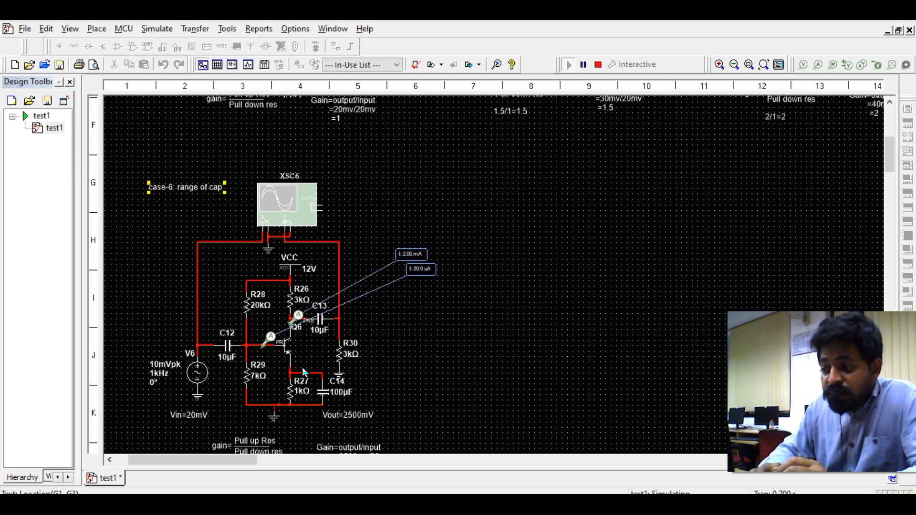
click(405, 360)
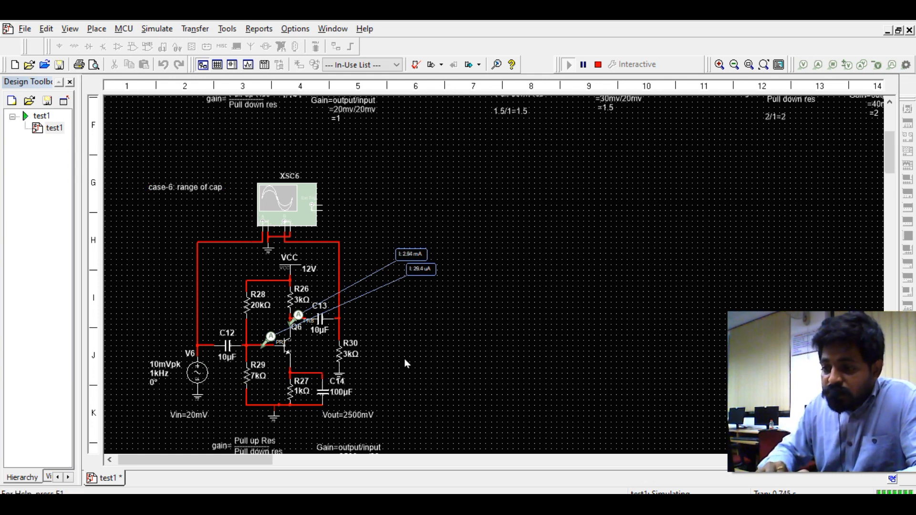
- Stop the simulation and place a duplicate of the whole case-6 circuit in the empty area beside the original
scroll(405, 359, down, 2)
scroll(429, 359, down, 1)
drag(237, 241, 465, 431)
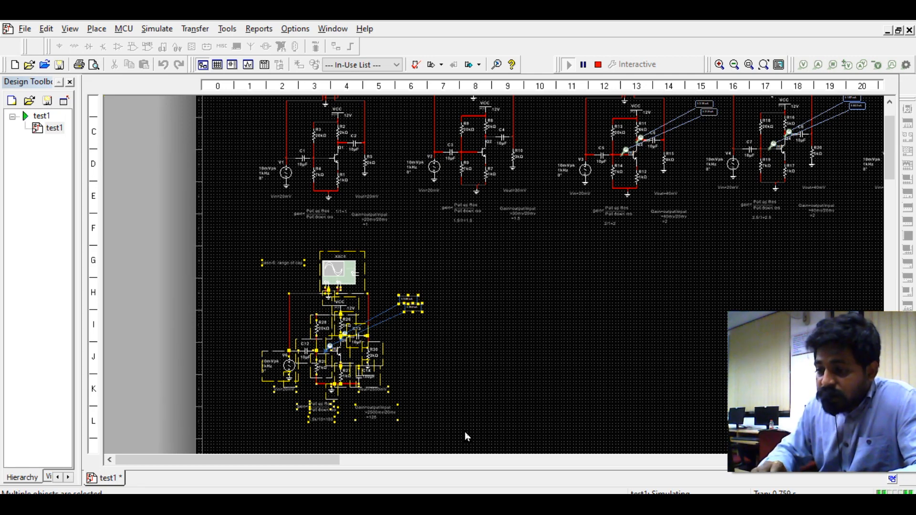
click(596, 66)
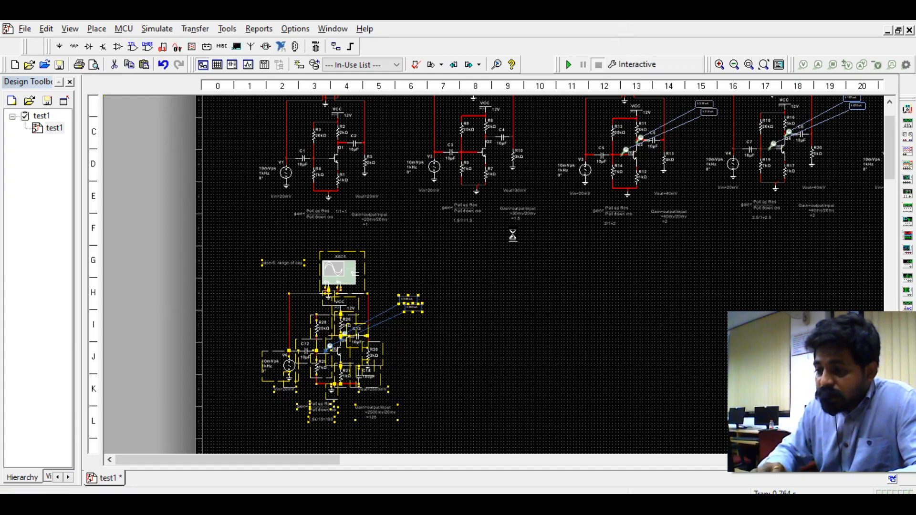
key(ctrl+v)
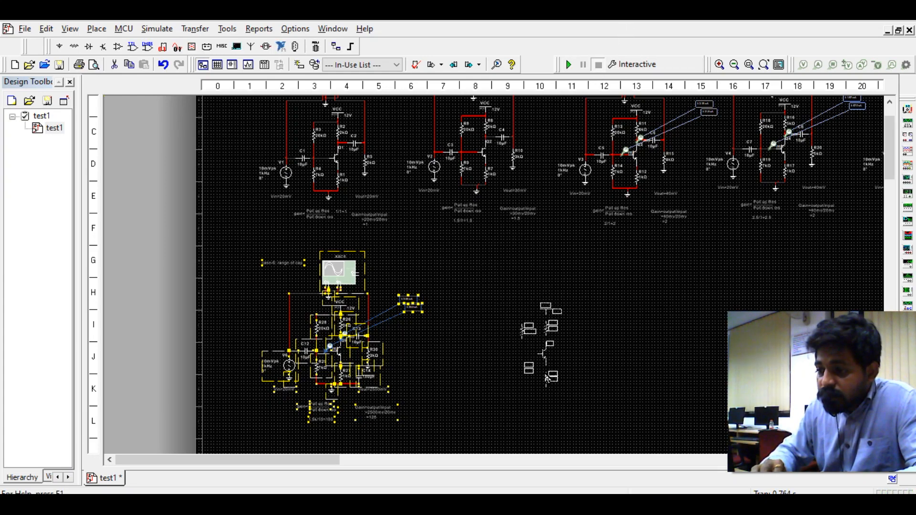
key(Escape)
click(628, 368)
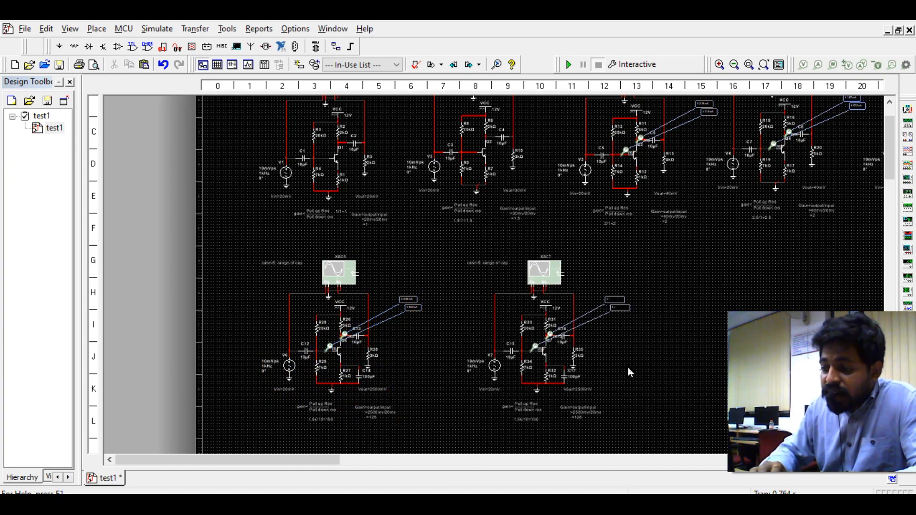
- Replace the oscilloscope in the duplicated case-6 circuit with a Bode plotter placed above its VCC supply
scroll(590, 372, up, 5)
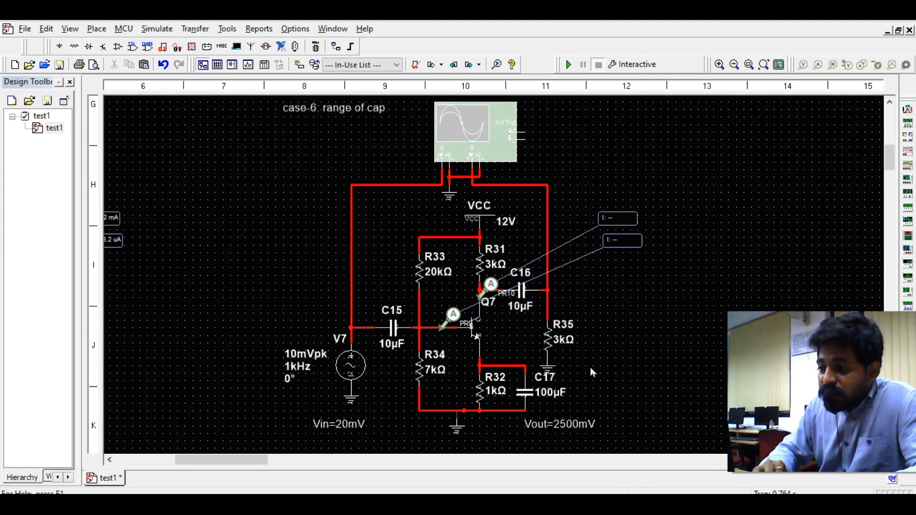
scroll(591, 368, down, 2)
click(517, 209)
key(Delete)
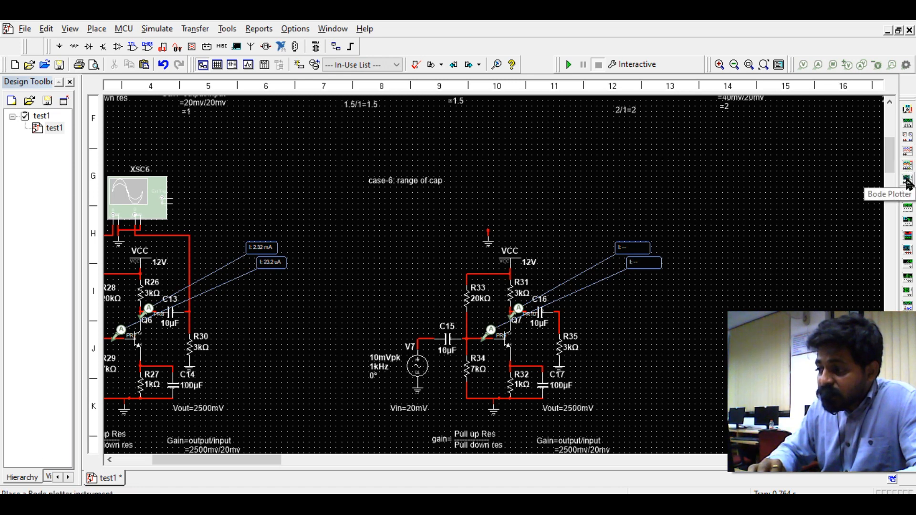
click(908, 183)
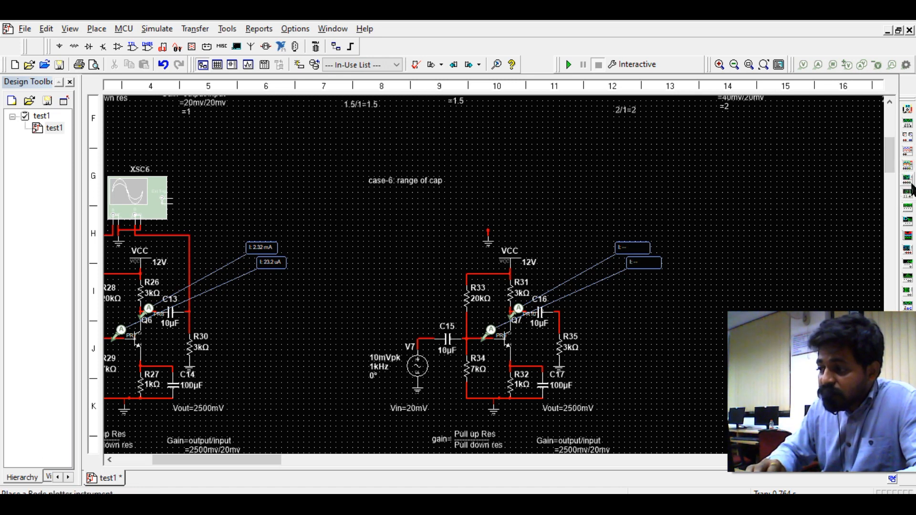
click(460, 204)
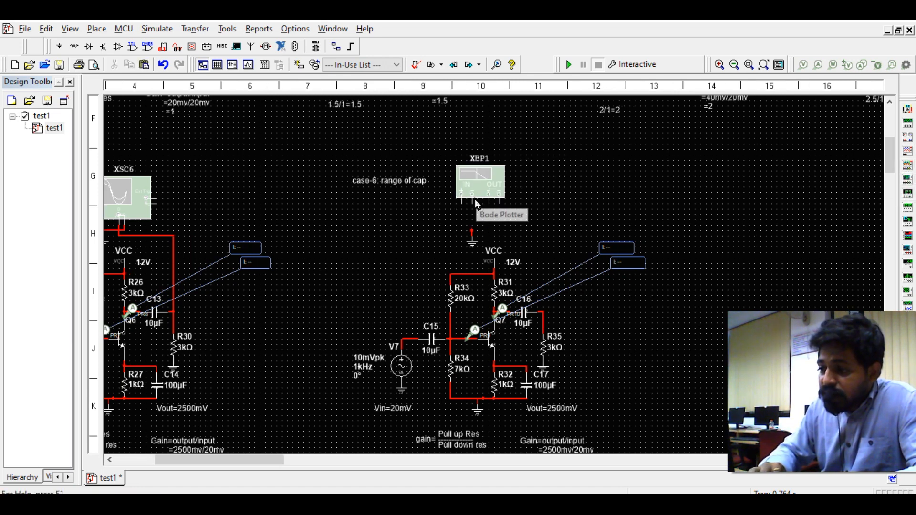
- Wire the Bode plotter's IN+ terminal to the node between V7 and C15, and OUT+ to the node between C16 and R35
scroll(475, 199, up, 2)
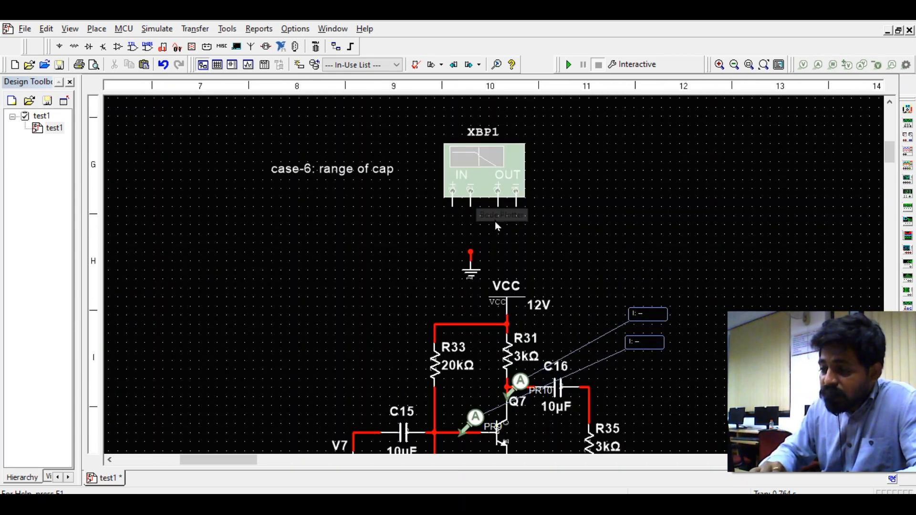
scroll(479, 221, up, 1)
scroll(459, 248, down, 3)
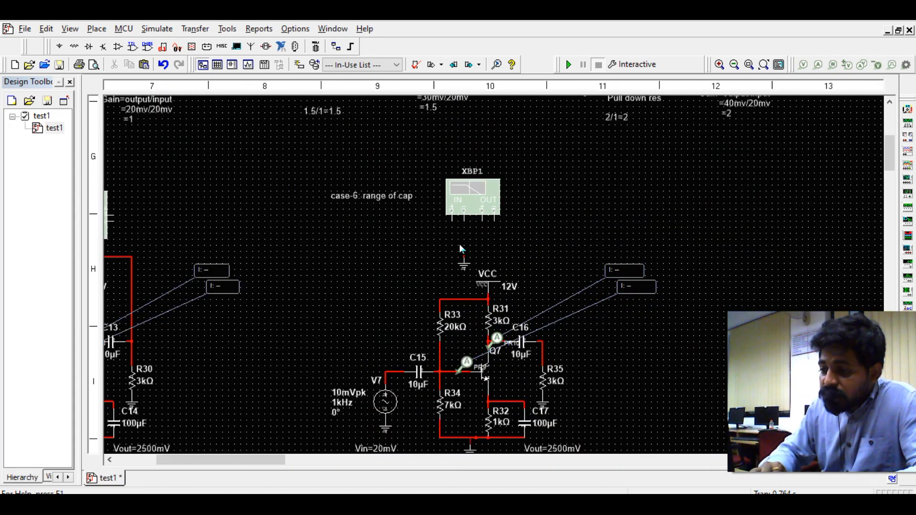
click(453, 219)
click(389, 369)
click(391, 371)
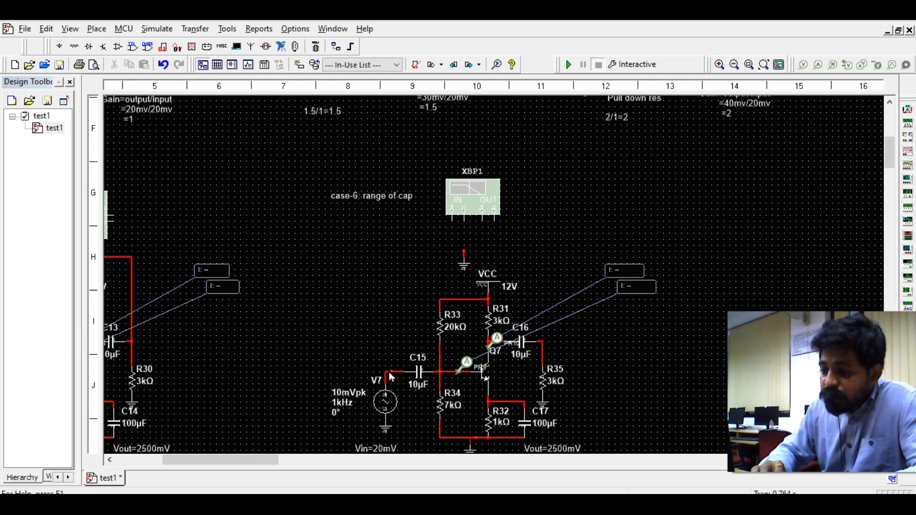
click(482, 222)
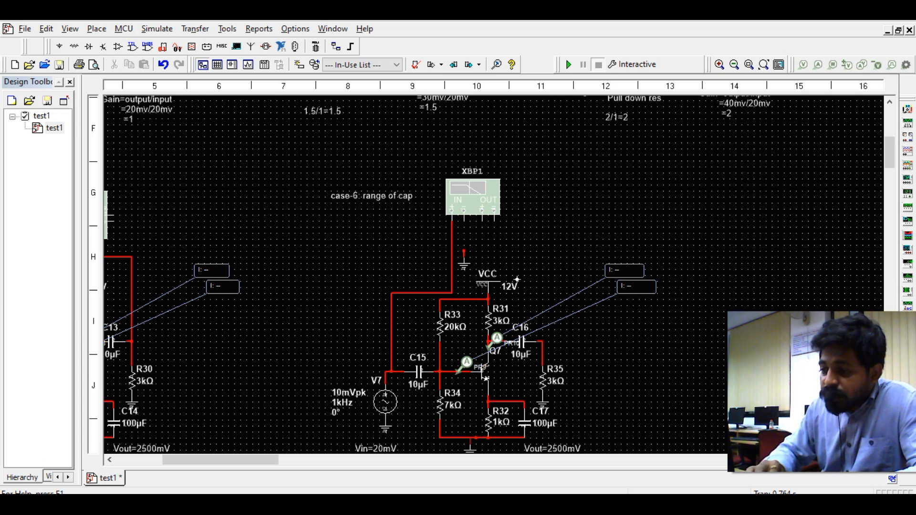
click(542, 343)
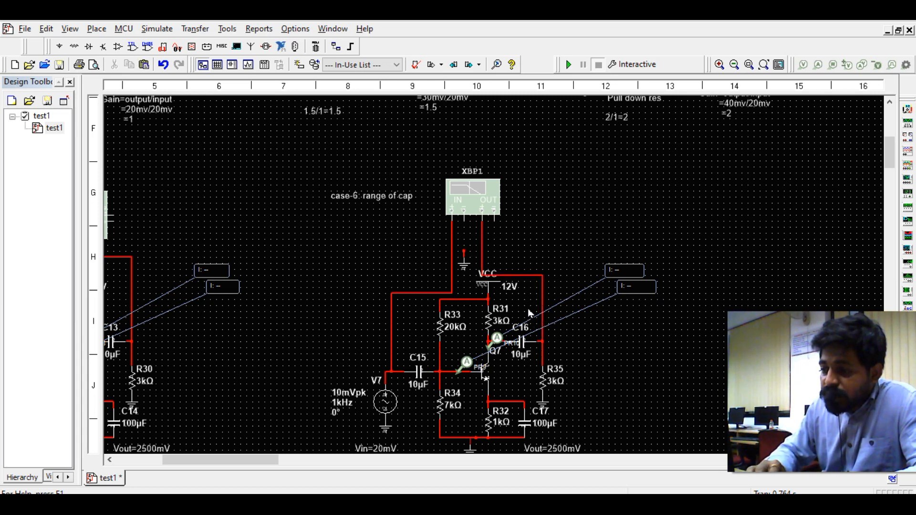
- Connect the Bode plotter's negative IN and OUT terminals to the ground symbol beneath it
click(465, 222)
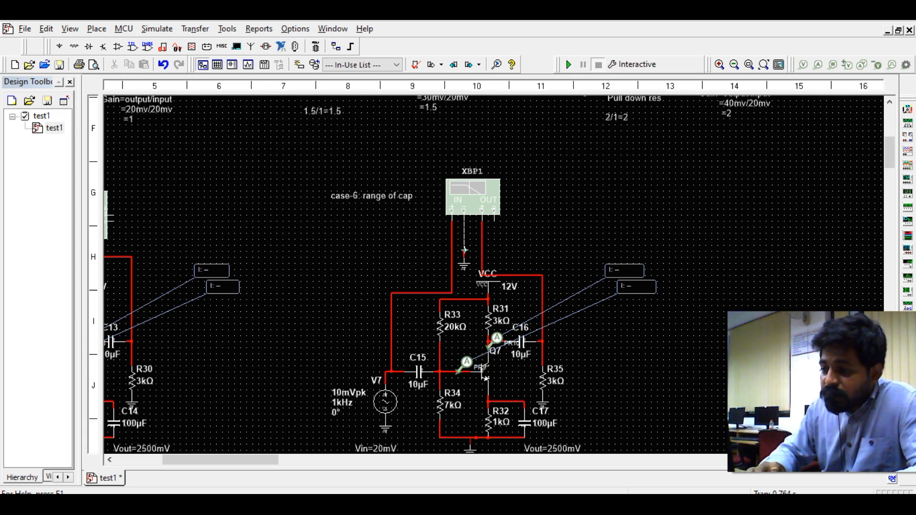
click(464, 258)
click(496, 222)
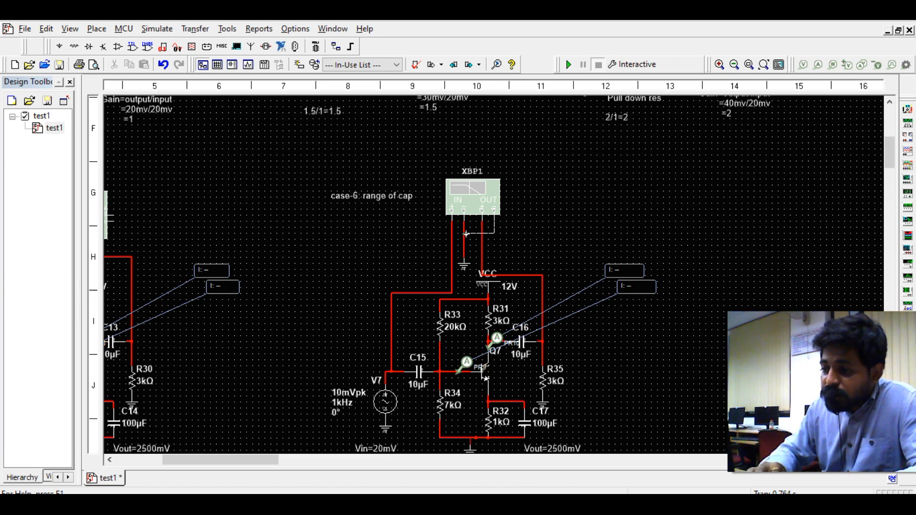
click(464, 233)
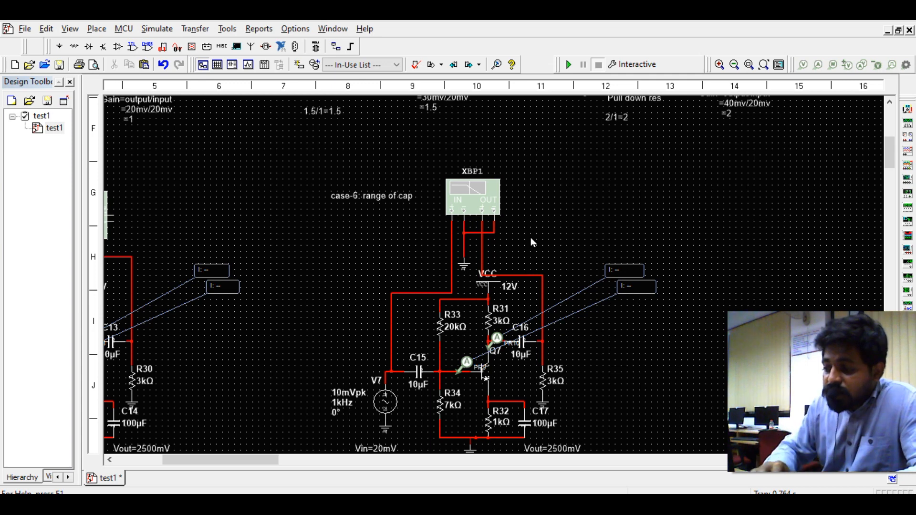
- Run the simulation and set the final vertical value of Bode plotter XBP1 to 100 dB
click(569, 64)
double_click(477, 188)
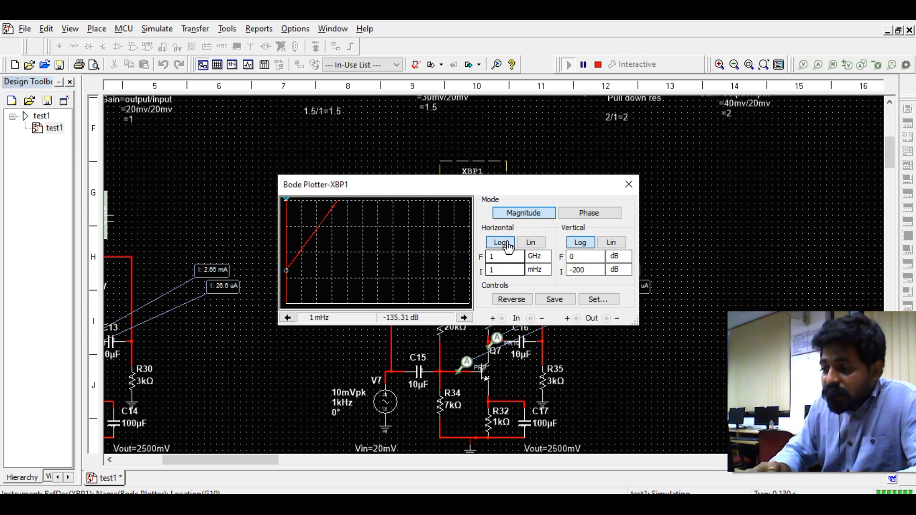
click(577, 257)
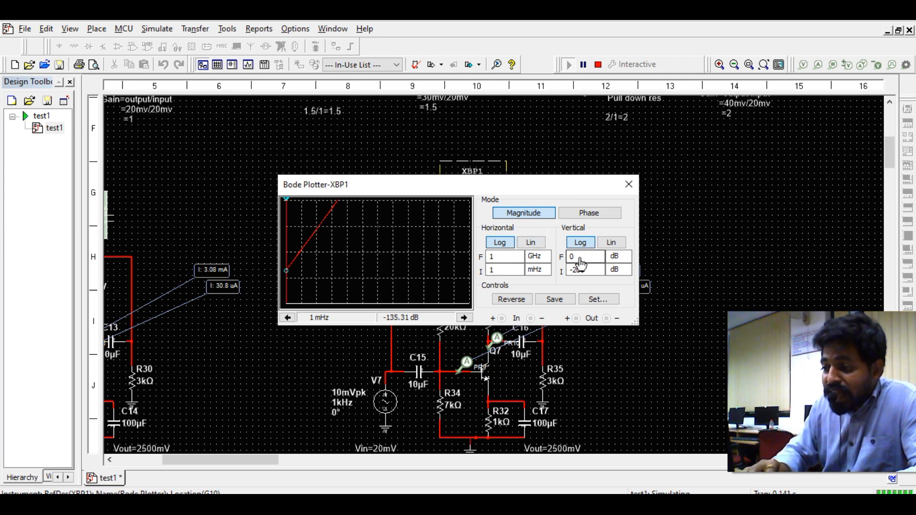
text(.002)
key(Delete)
key(Delete)
key(Delete)
key(BackSpace)
text(100)
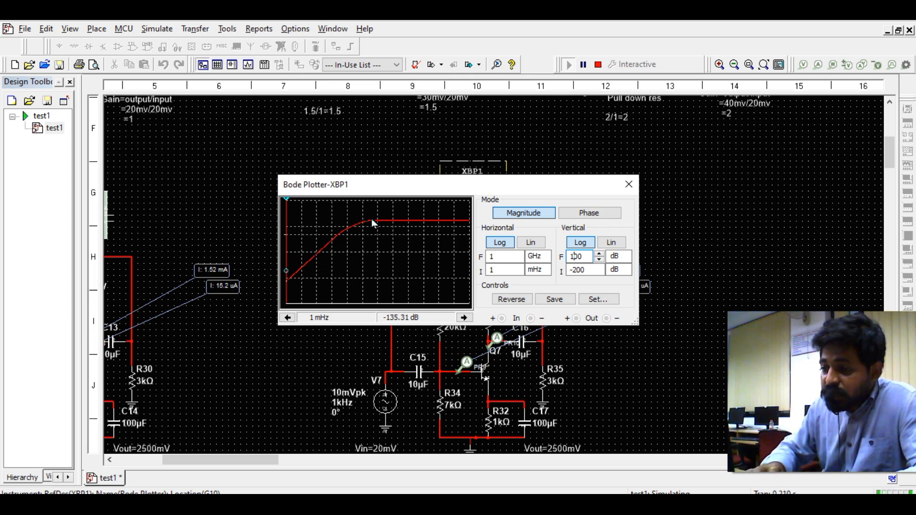
- Place the Bode cursor on the flat part of the magnitude curve at about 36 kHz and read the gain
drag(309, 206, 403, 214)
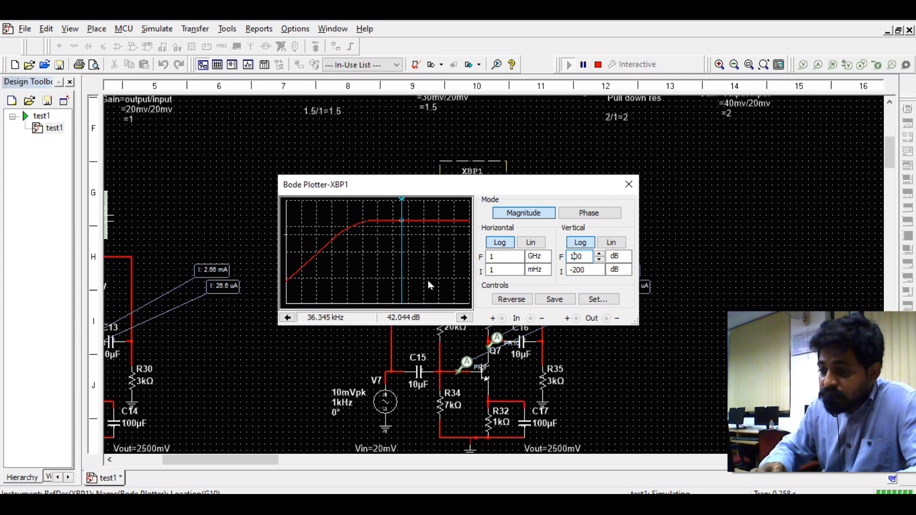
drag(439, 185, 354, 135)
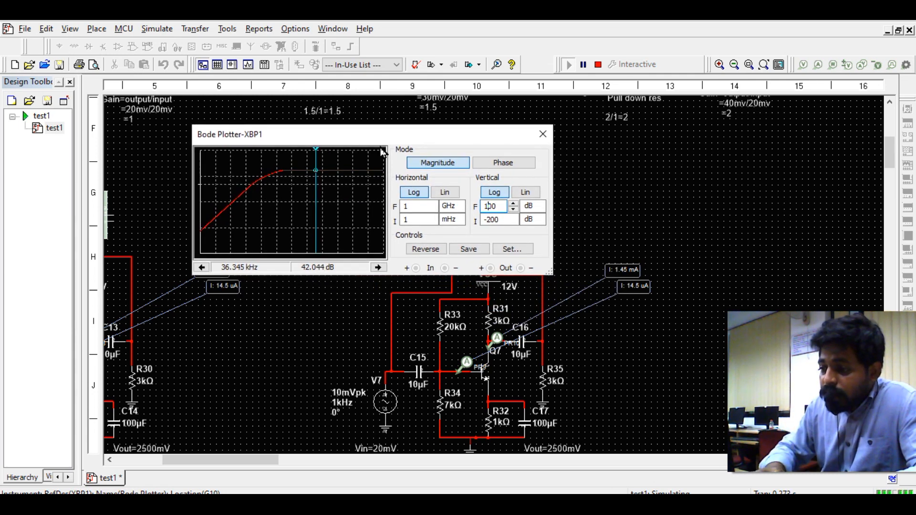
- Stop the simulation and delete the pull-up/pull-down resistor gain formula and its 1.5k/10=150 calculation below the duplicated circuit
scroll(602, 329, down, 5)
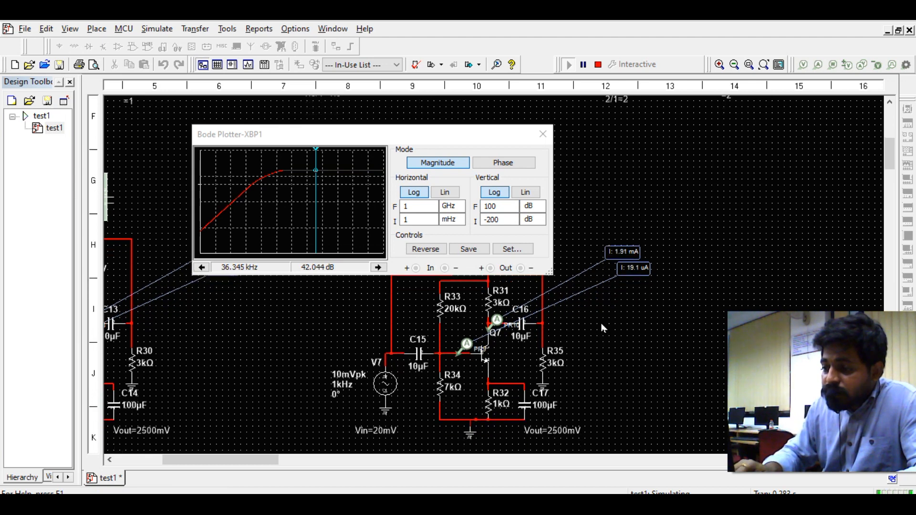
scroll(602, 329, down, 1)
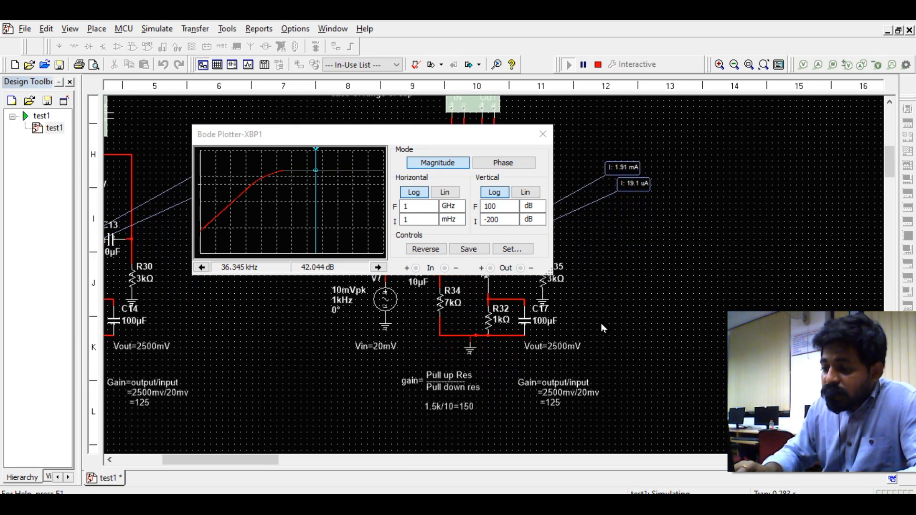
click(411, 385)
double_click(411, 383)
key(Escape)
drag(448, 405, 482, 420)
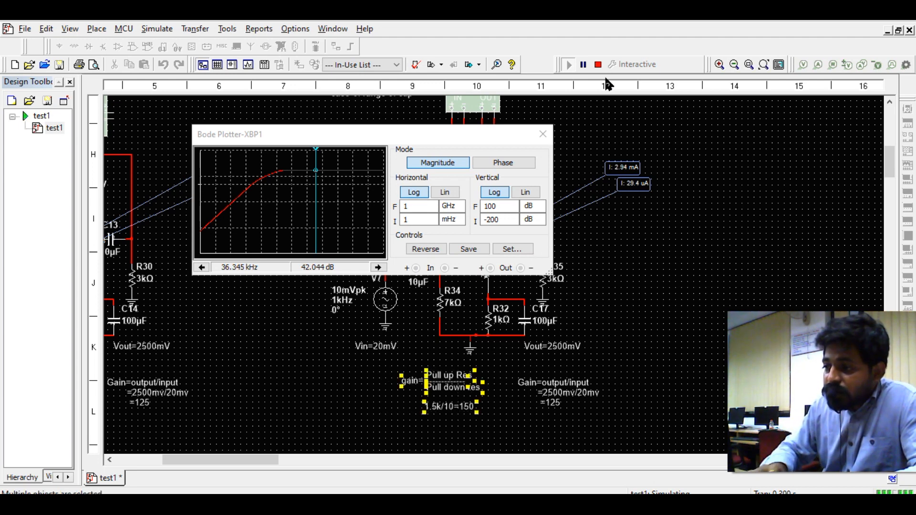
click(598, 65)
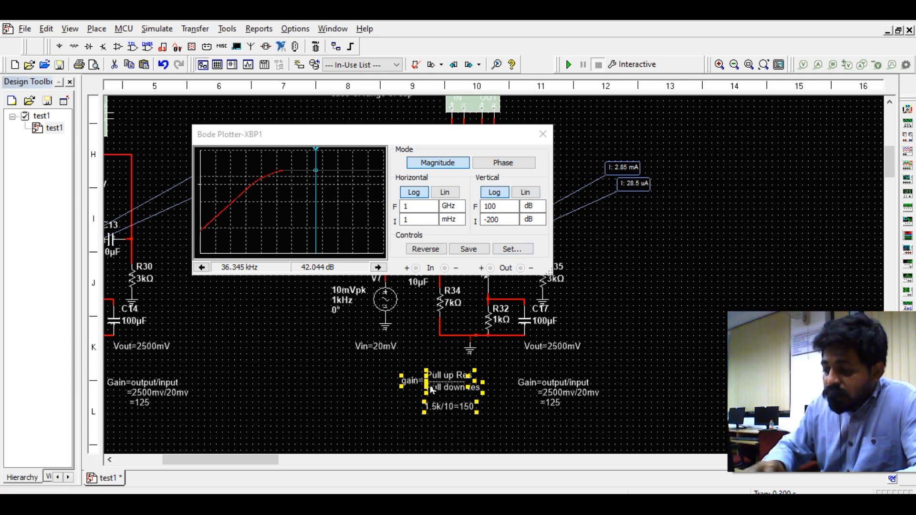
key(Delete)
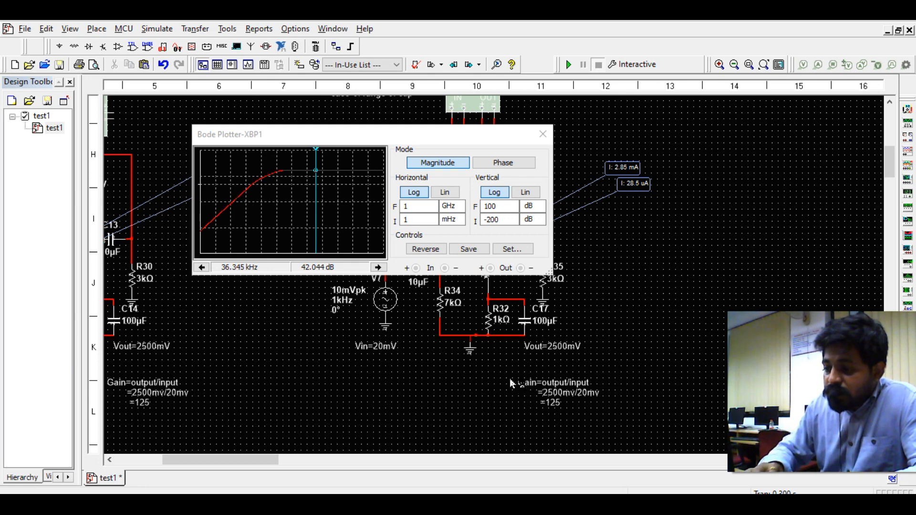
- Move the duplicated circuit's Gain=output/input note into the space of the deleted formula and append the line "=42.04db"
click(528, 385)
drag(527, 386, 419, 385)
double_click(435, 386)
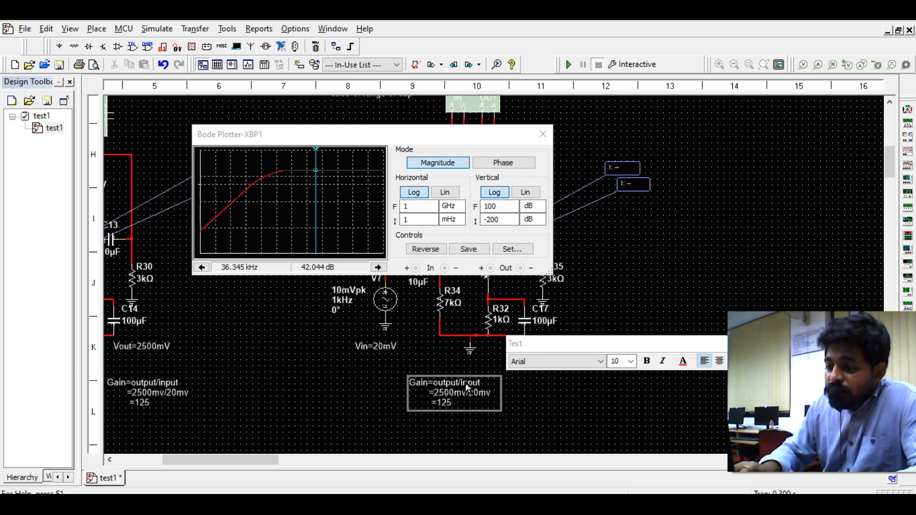
key(Down)
key(Down)
key(Right)
key(Return)
text(=)
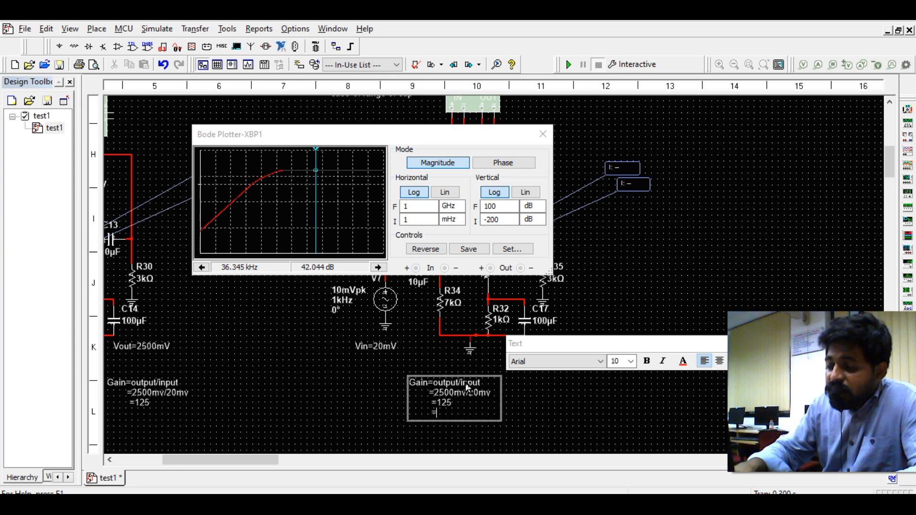
text(4)
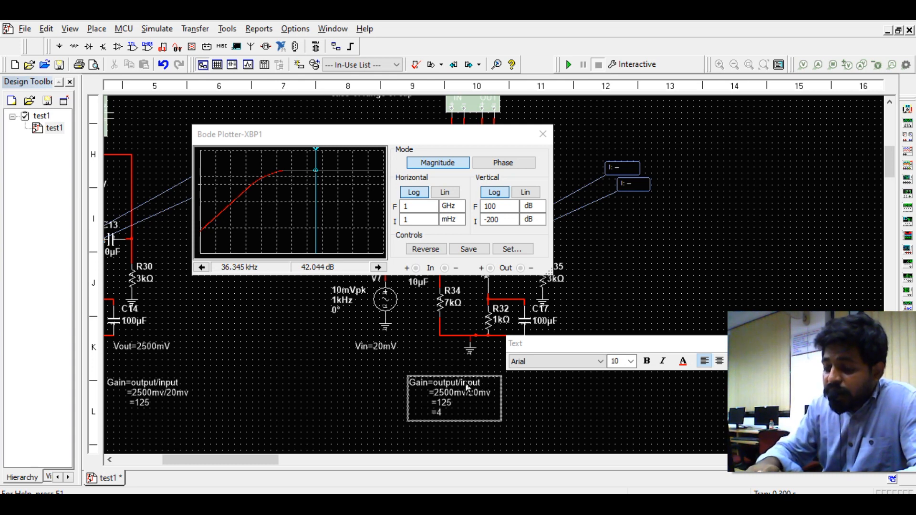
text(2.04db)
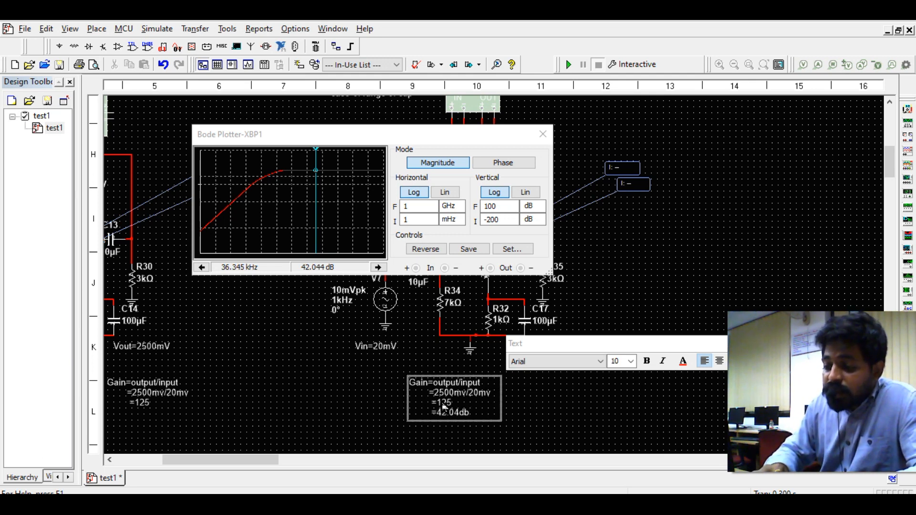
click(522, 408)
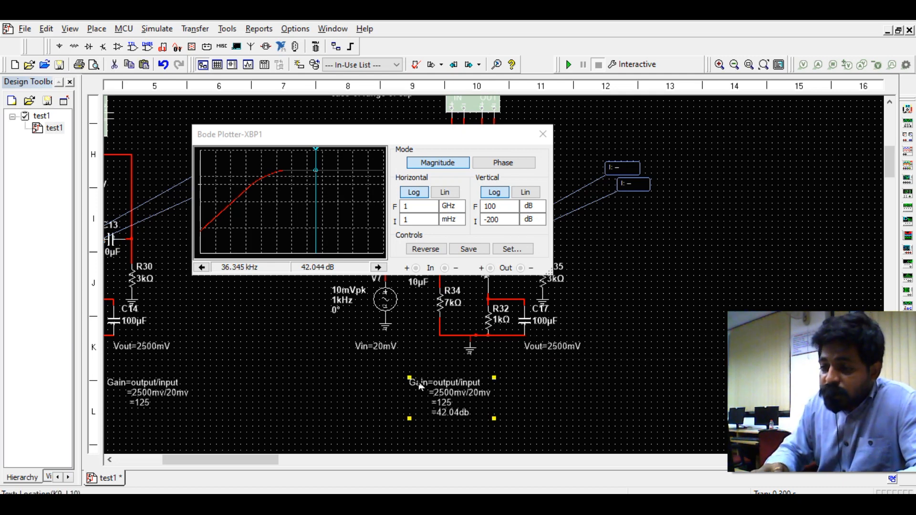
- Move the Bode cursor down the curve to about 154 Hz and read the magnitude at the lower cutoff
click(317, 155)
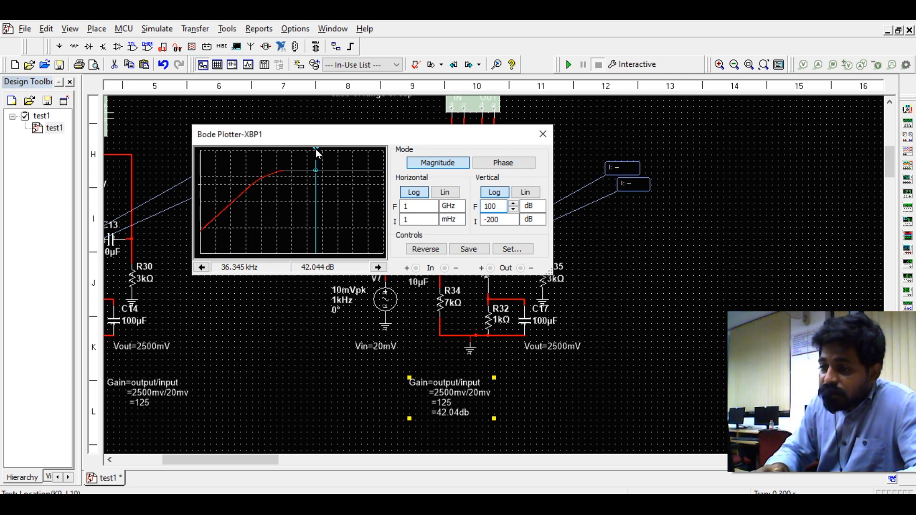
drag(317, 154, 281, 159)
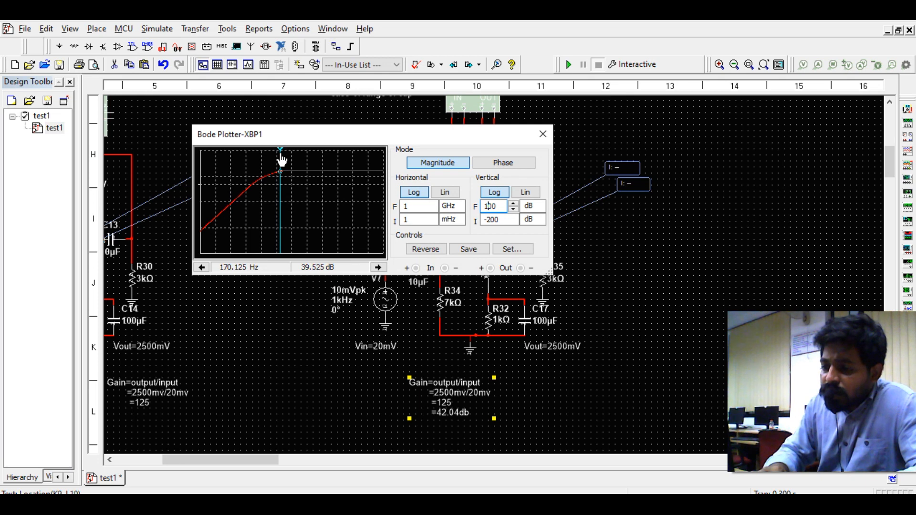
drag(282, 160, 281, 158)
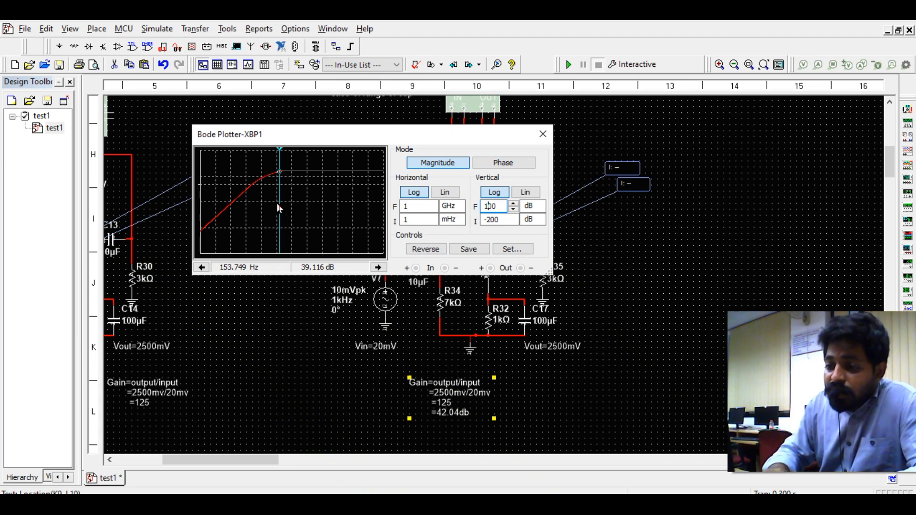
click(450, 421)
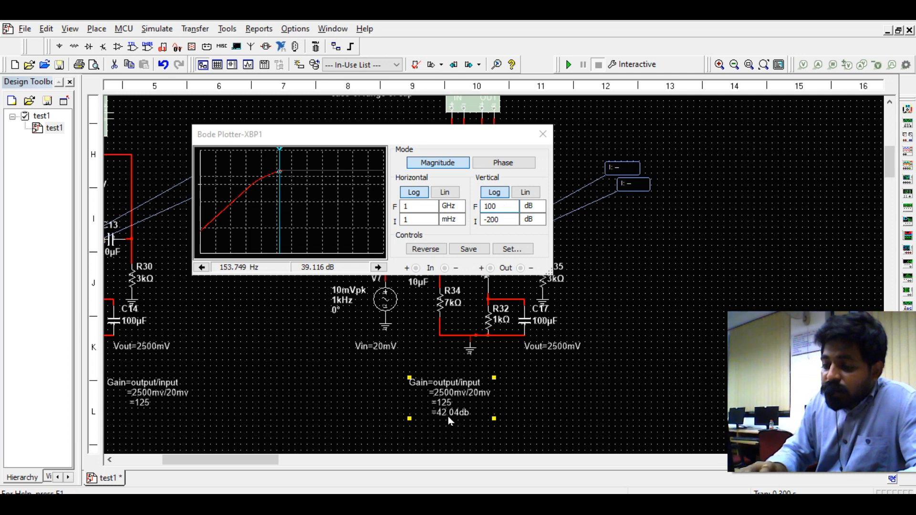
- Append the line "Fc1=153Hz" to the duplicated circuit's gain note and close the Bode plotter
double_click(459, 414)
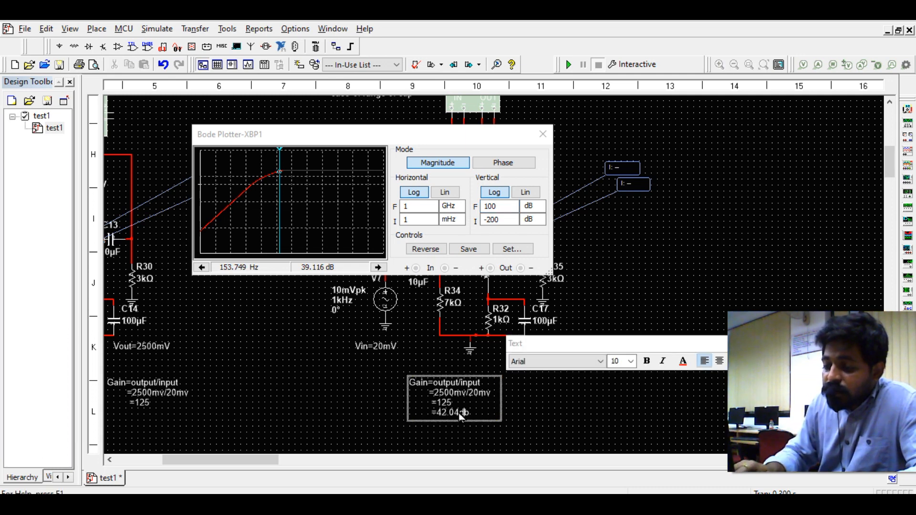
key(Return)
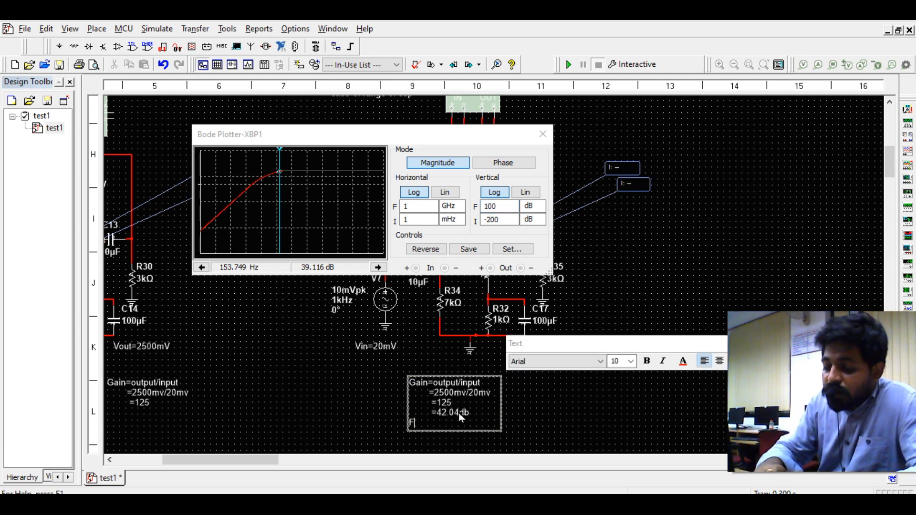
text(Fc1=)
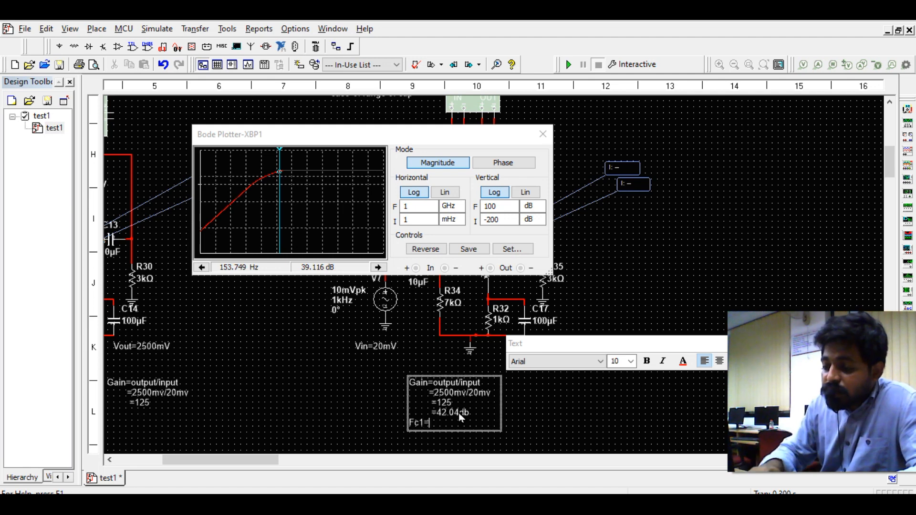
text(153H)
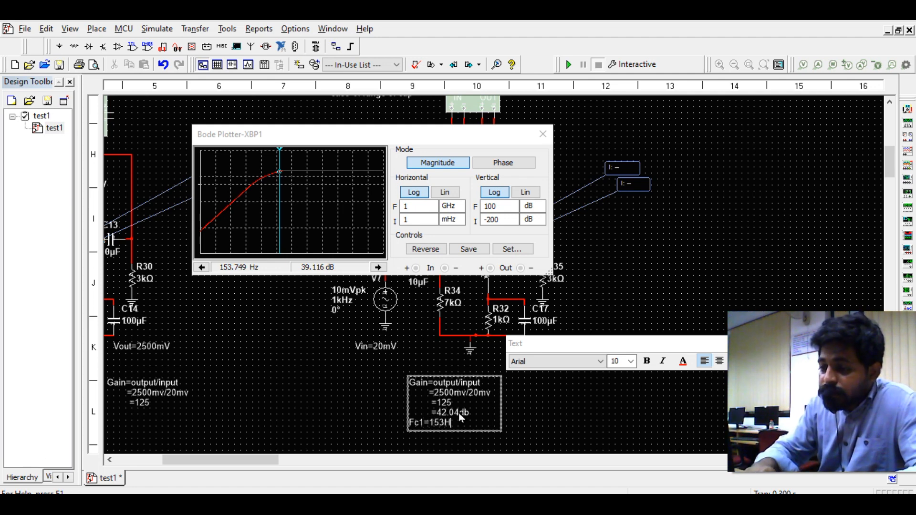
text(z)
click(541, 425)
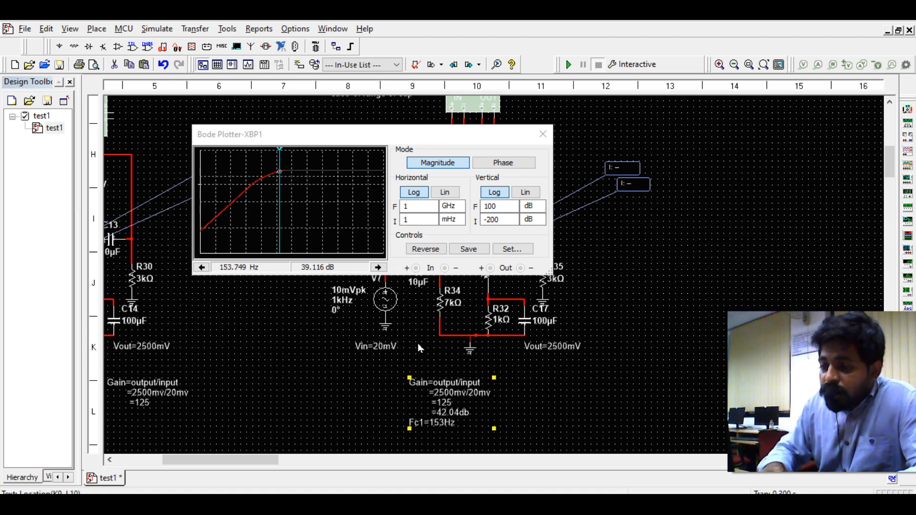
click(543, 134)
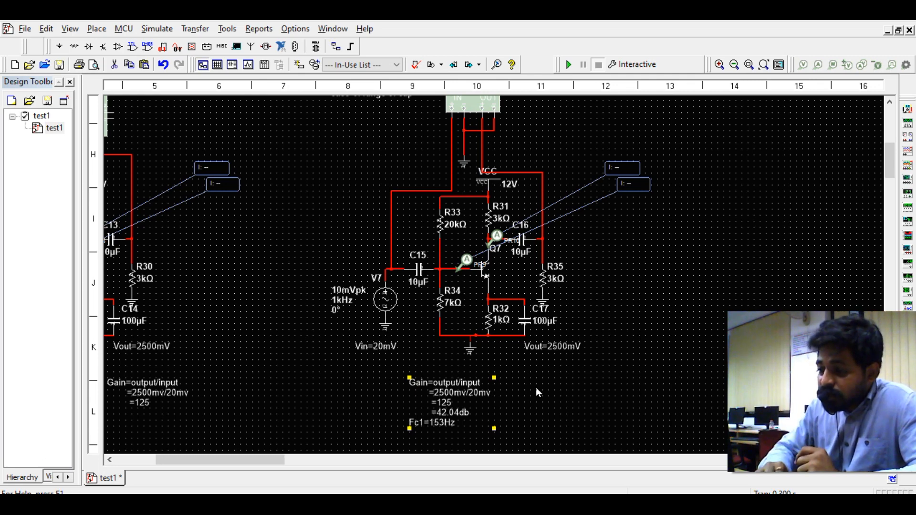
- Duplicate the whole Bode plotter circuit with its notes and place the copy in the empty space beside it
scroll(536, 387, down, 2)
scroll(537, 388, down, 2)
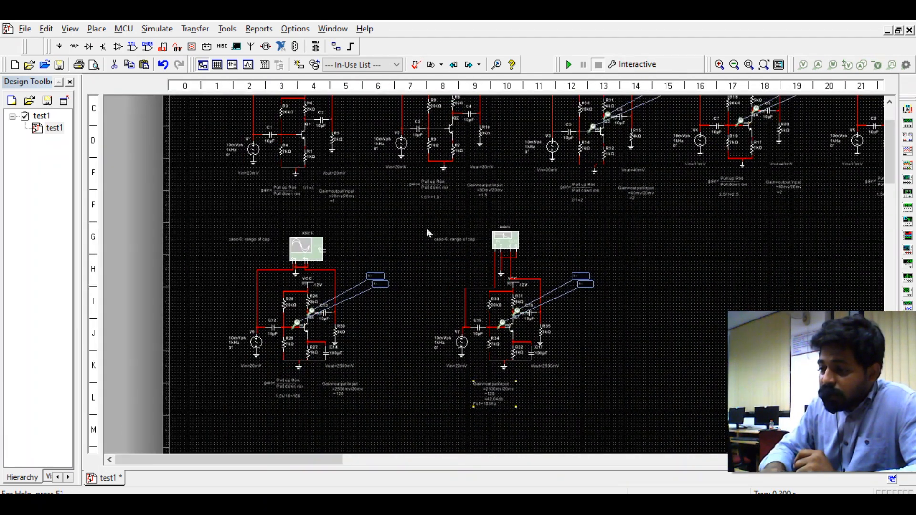
drag(423, 221, 603, 409)
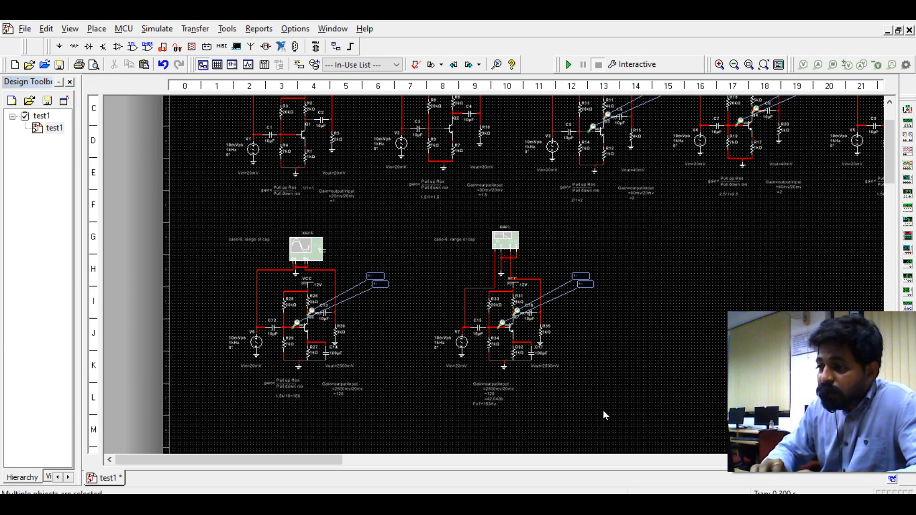
key(ctrl+v)
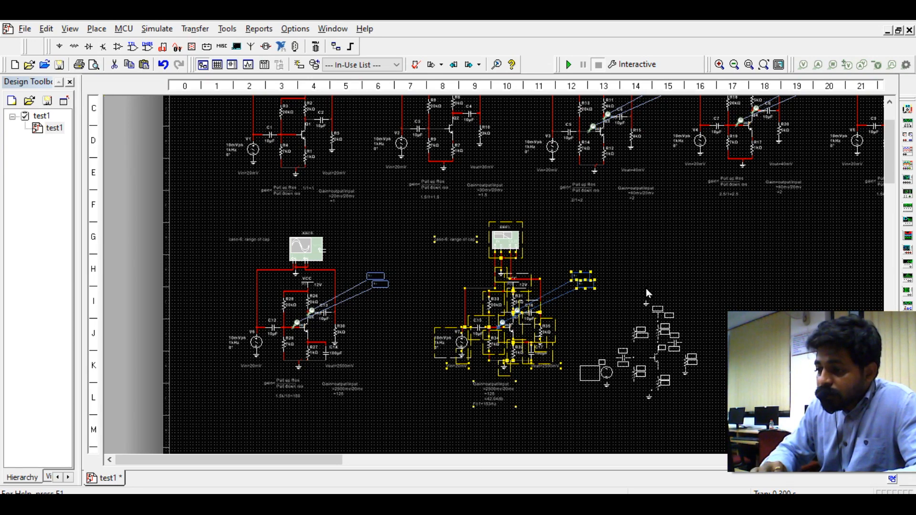
key(Escape)
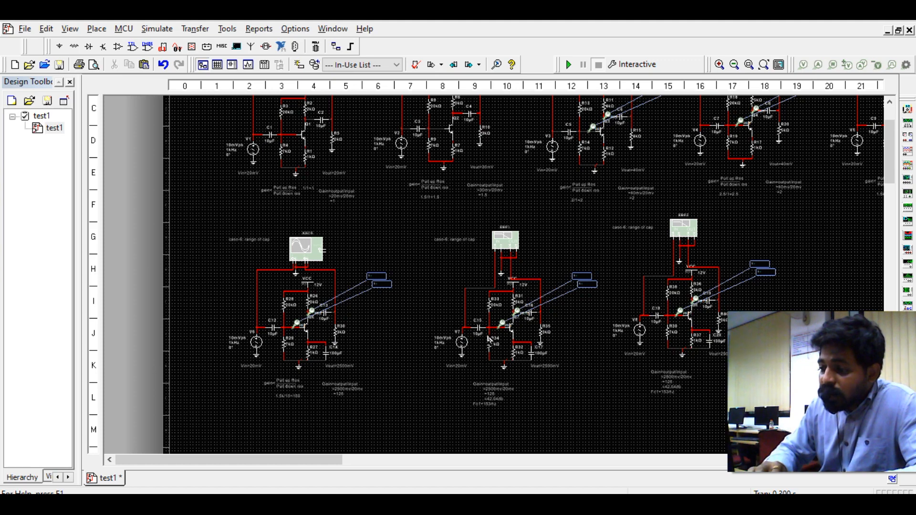
double_click(478, 332)
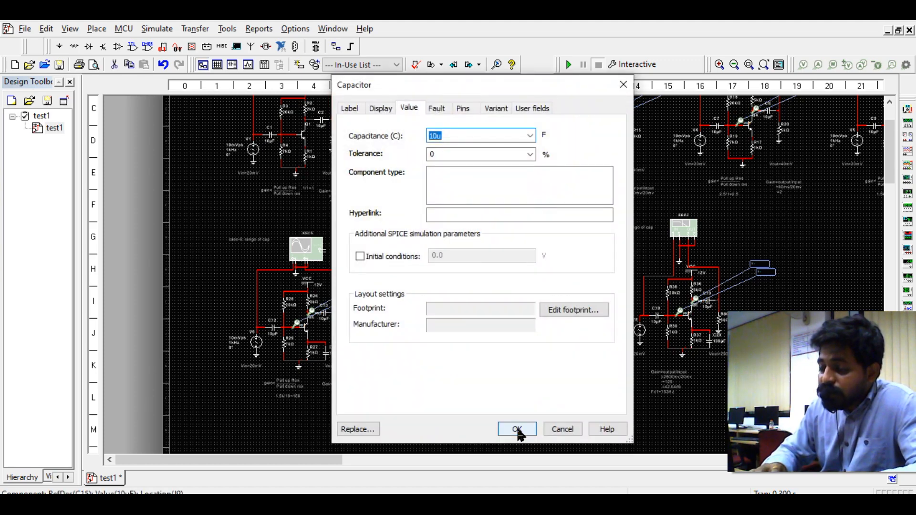
click(518, 431)
double_click(657, 317)
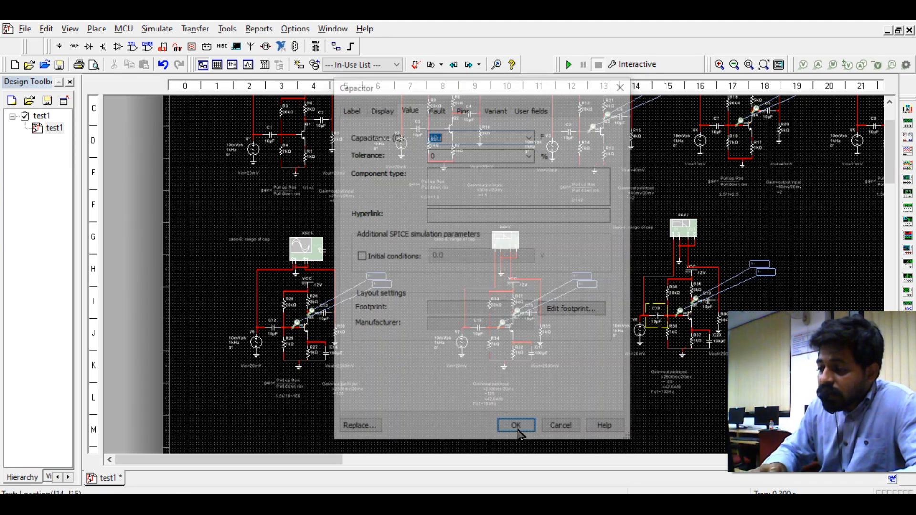
key(Left)
click(517, 431)
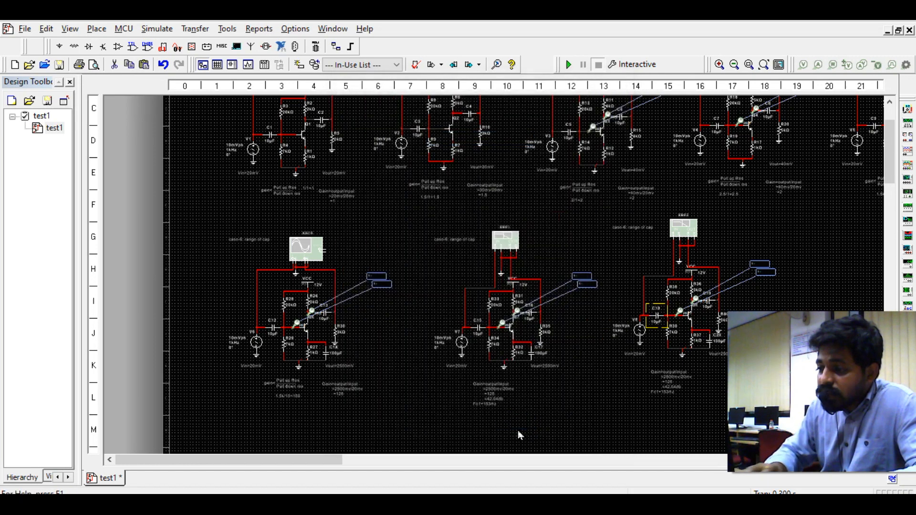
- Set the new copy's coupling capacitors C18 and C19 to 100 µF each
scroll(782, 302, right, 5)
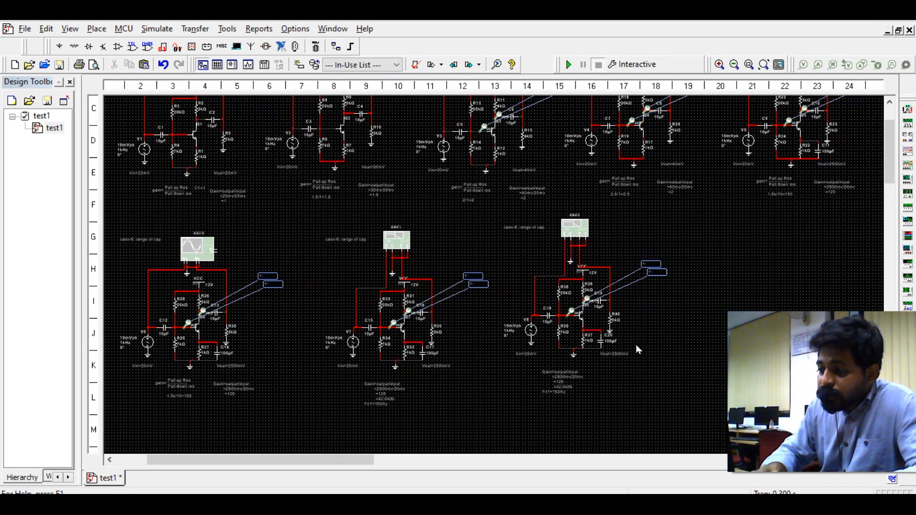
scroll(649, 357, up, 3)
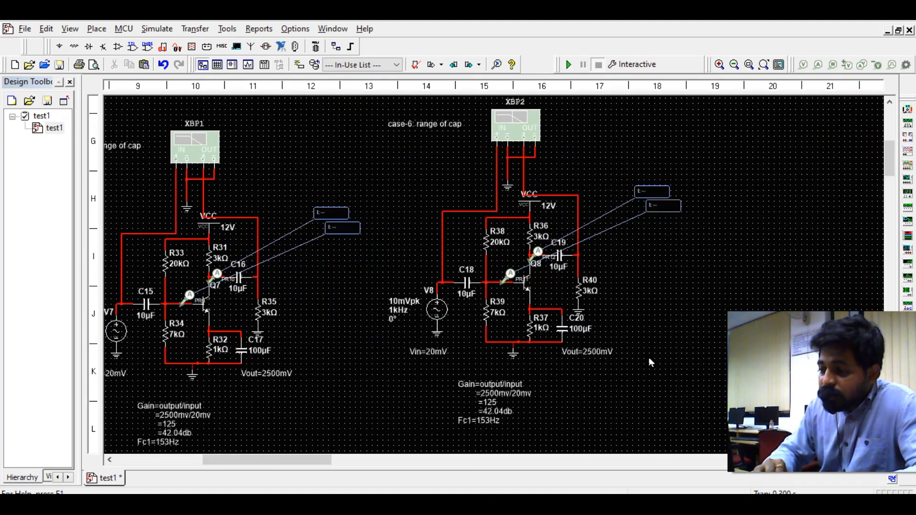
double_click(465, 285)
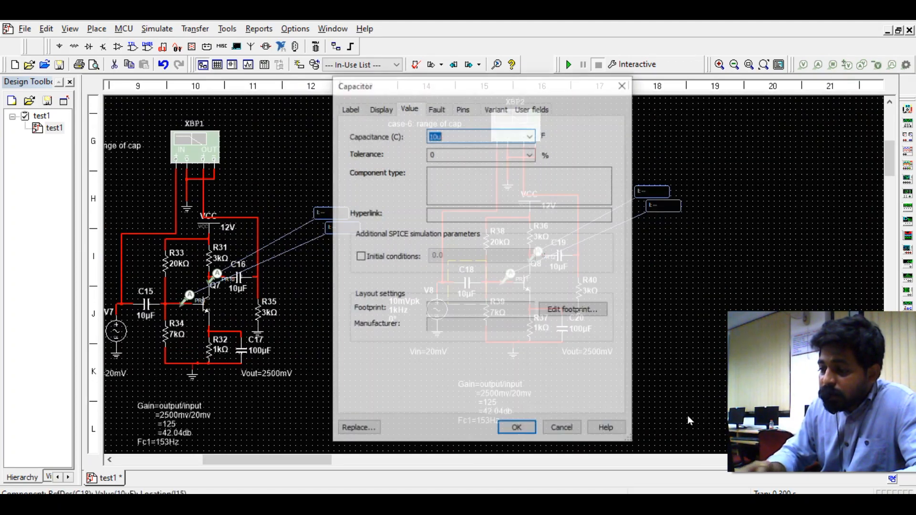
text(0)
key(Return)
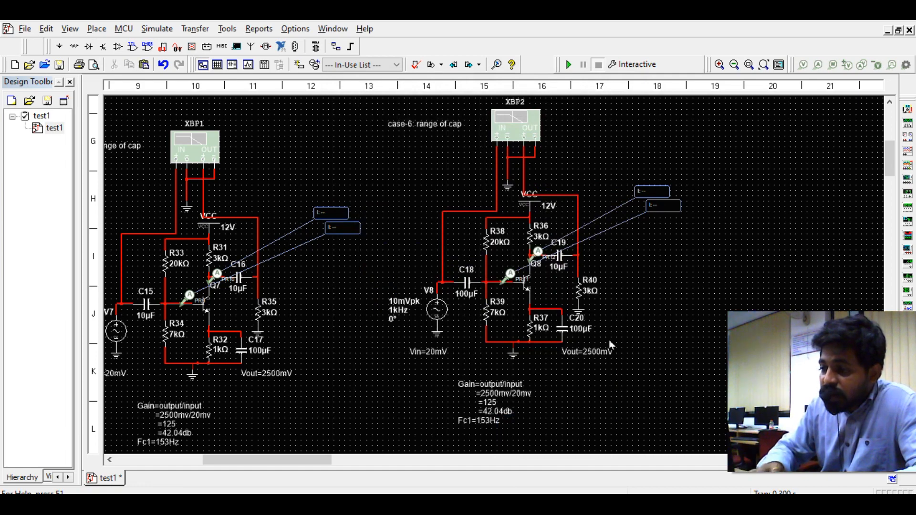
double_click(563, 260)
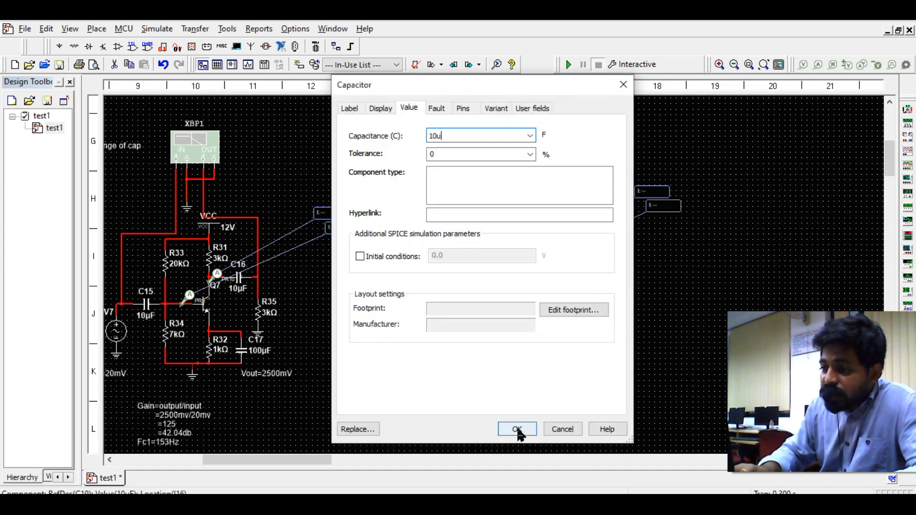
text(0µ)
click(517, 429)
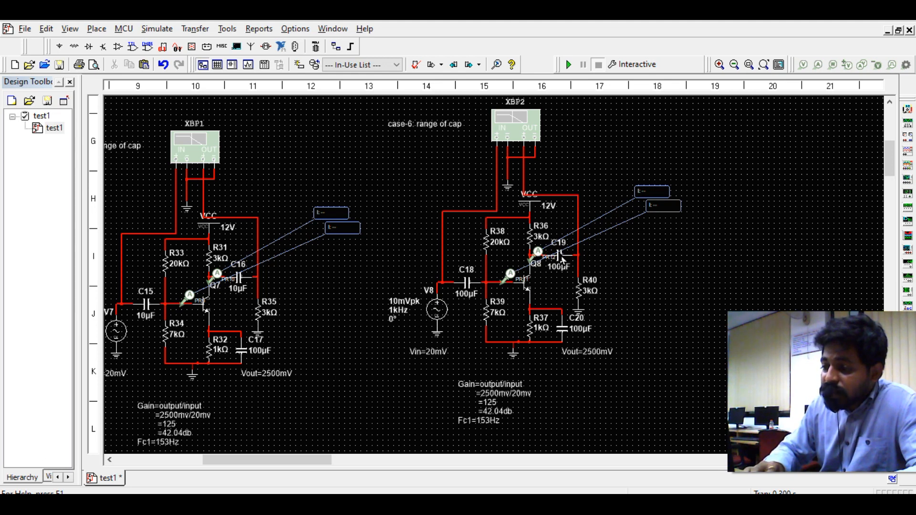
- Simulate and read XBP2's magnitude on the flat part at about 67 kHz and near the cutoff at about 170 Hz, then stop
click(569, 64)
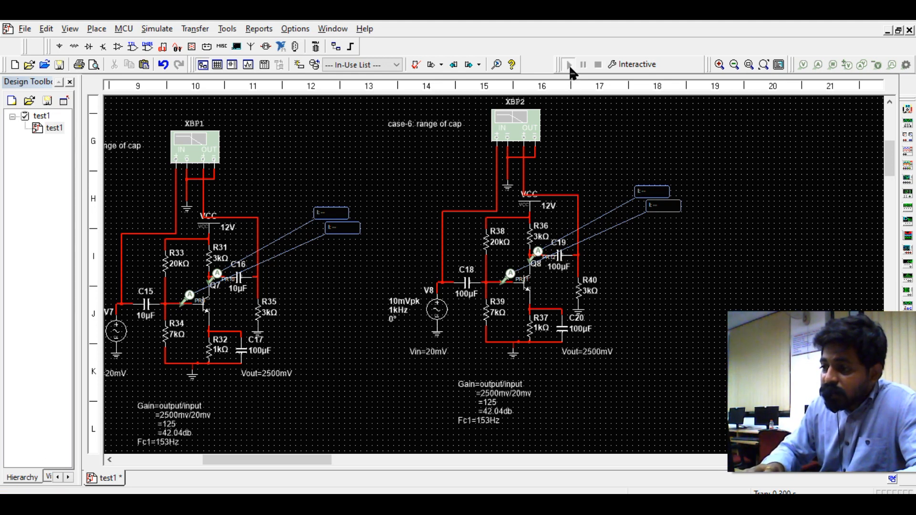
double_click(530, 126)
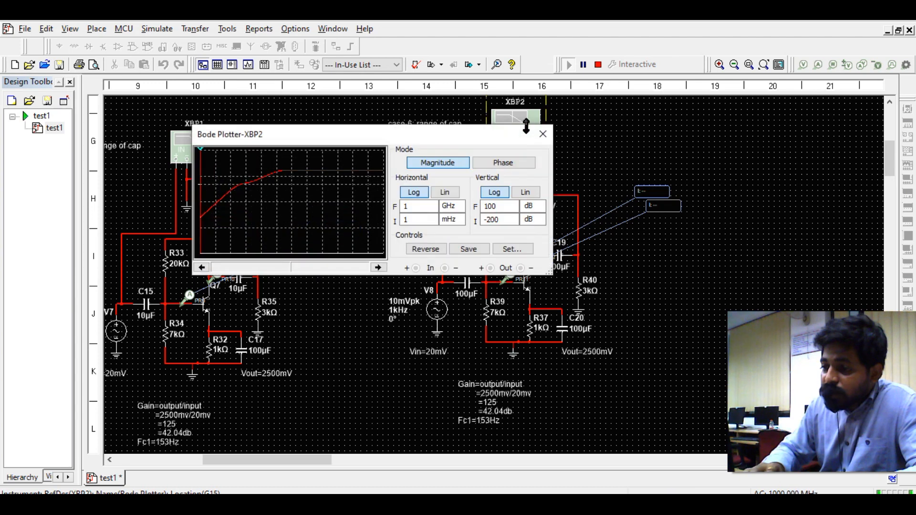
drag(201, 152, 321, 164)
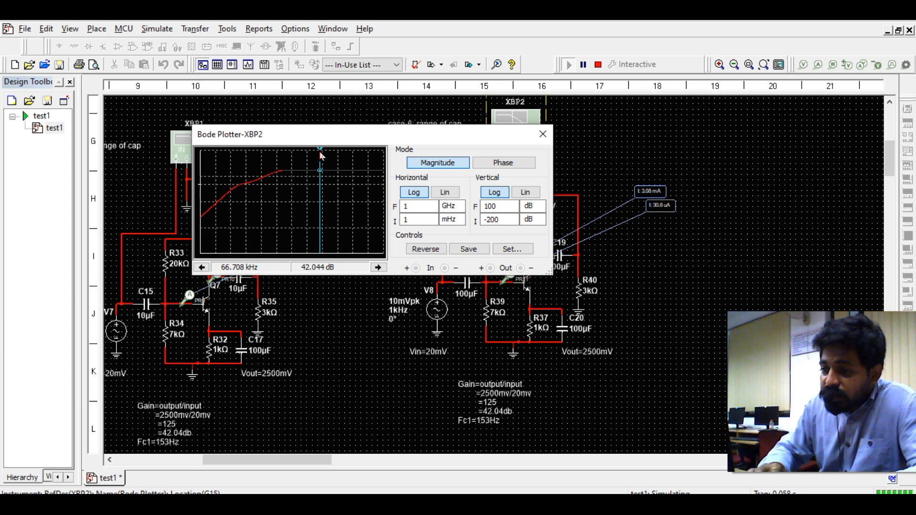
drag(320, 157, 282, 158)
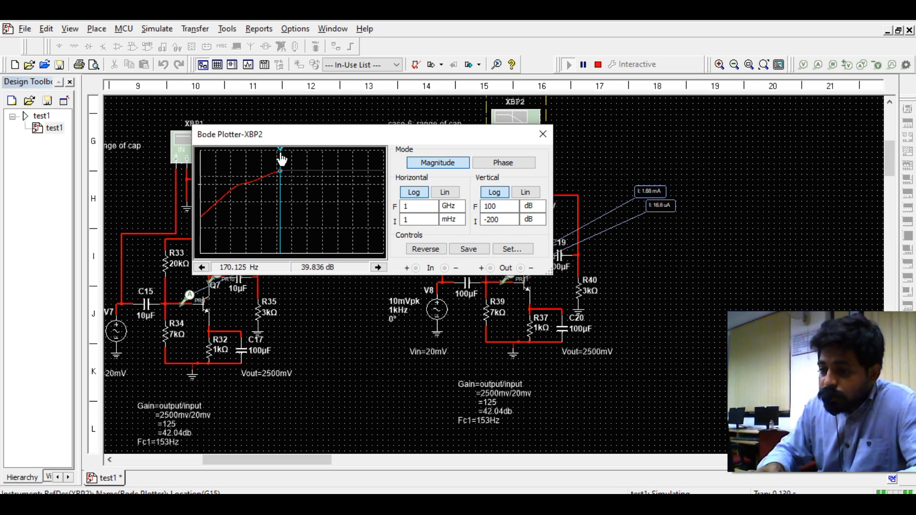
click(539, 136)
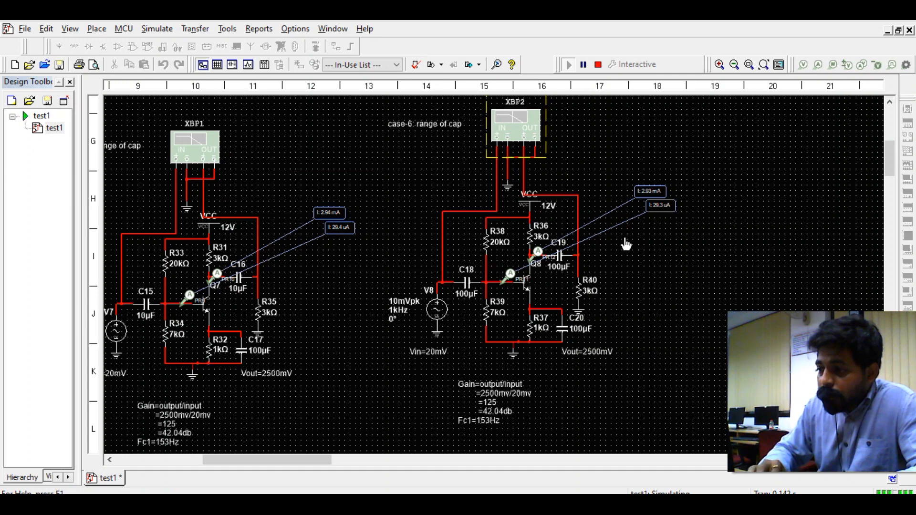
click(597, 64)
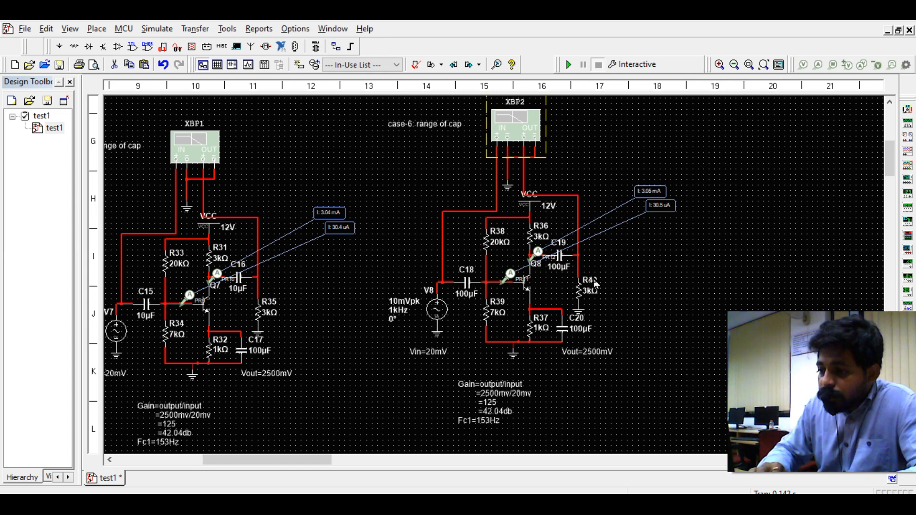
- Set the coupling capacitors C18 and C19 to 1 µF each
double_click(467, 282)
text(1u)
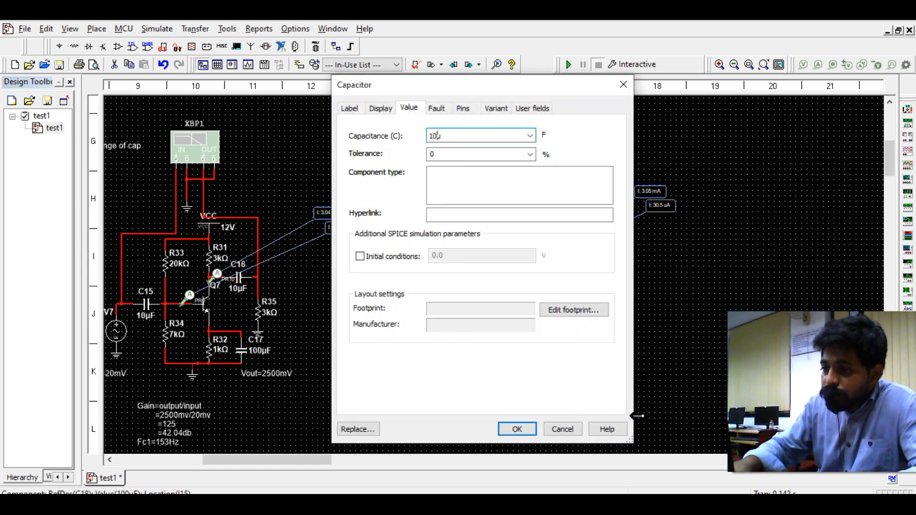
key(Return)
double_click(562, 257)
key(Left)
key(BackSpace)
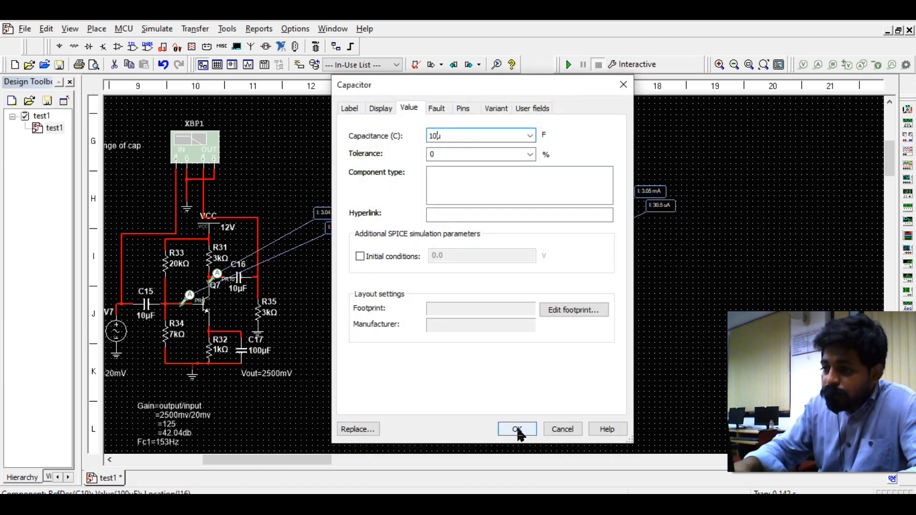
key(BackSpace)
click(518, 430)
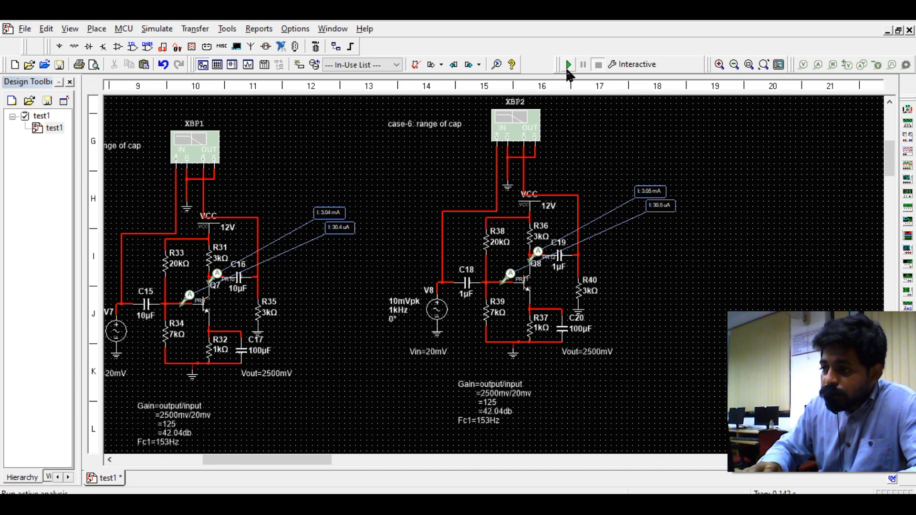
- Rerun the simulation and read XBP2's magnitude near the lower cutoff at about 312 Hz
click(568, 65)
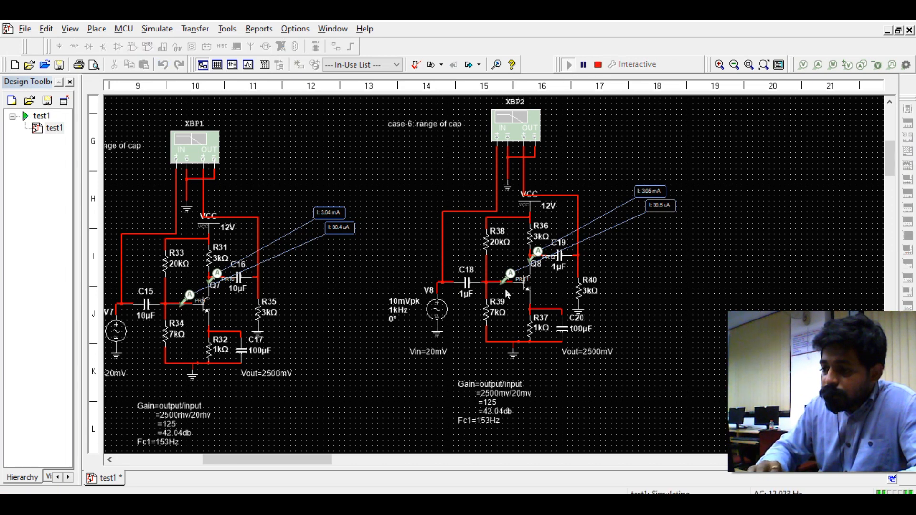
double_click(522, 131)
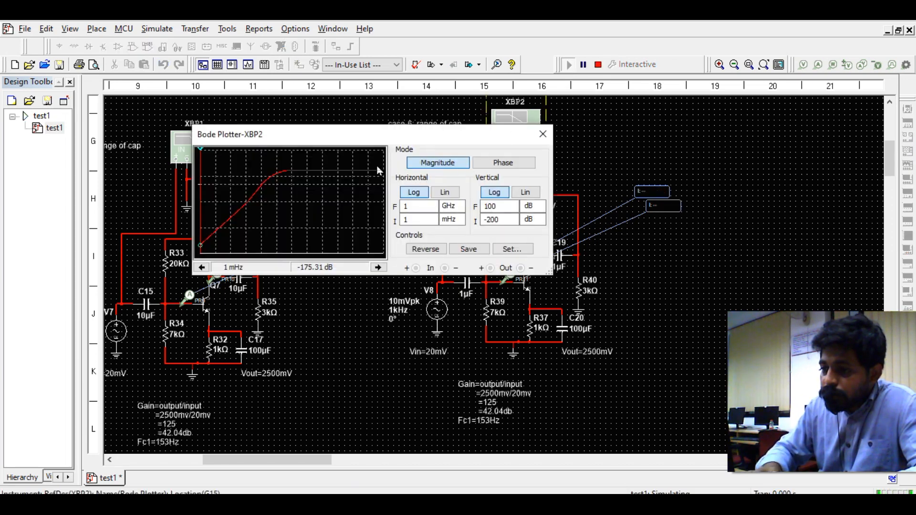
drag(202, 151, 286, 165)
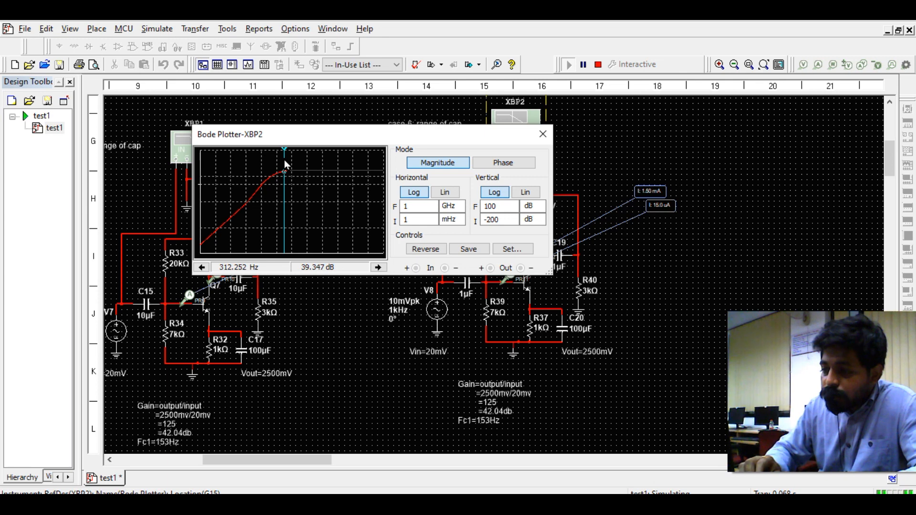
click(543, 134)
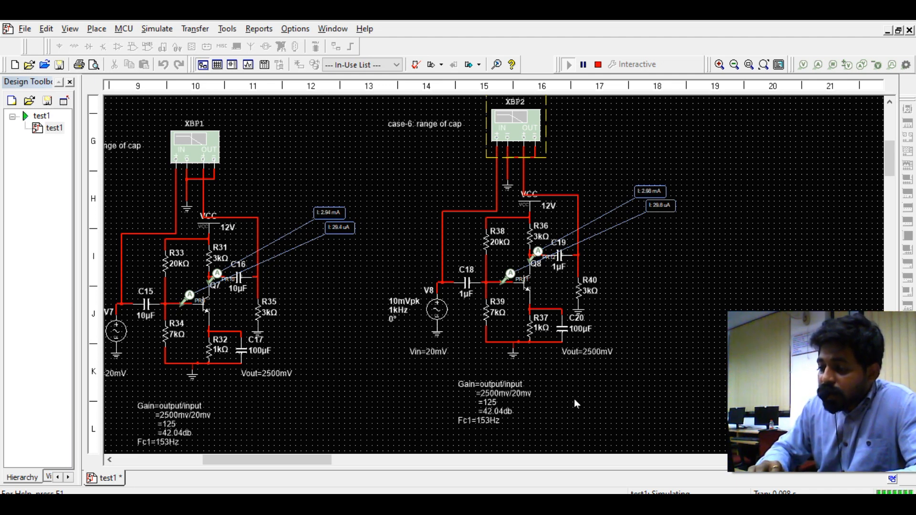
- Append "=1/1pRC" to the Fc1 line of the gain note below the XBP2 circuit
click(501, 418)
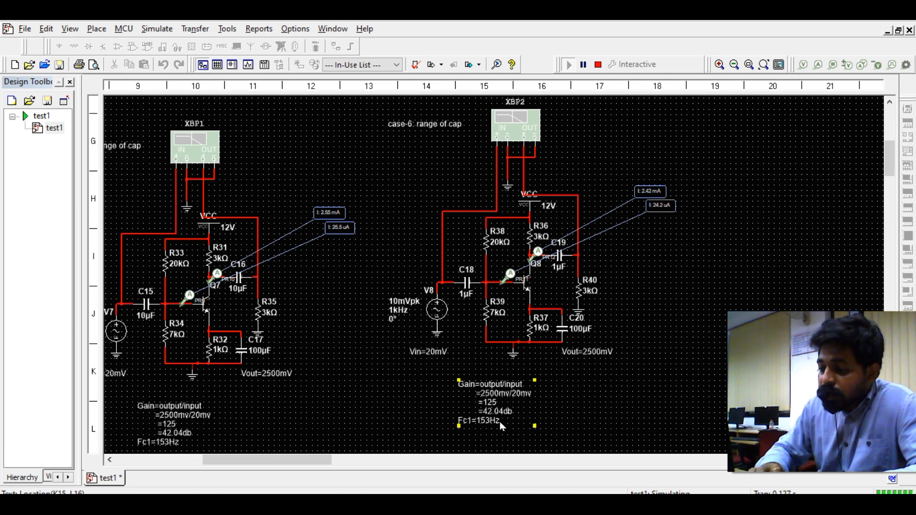
double_click(511, 422)
text(=1/1)
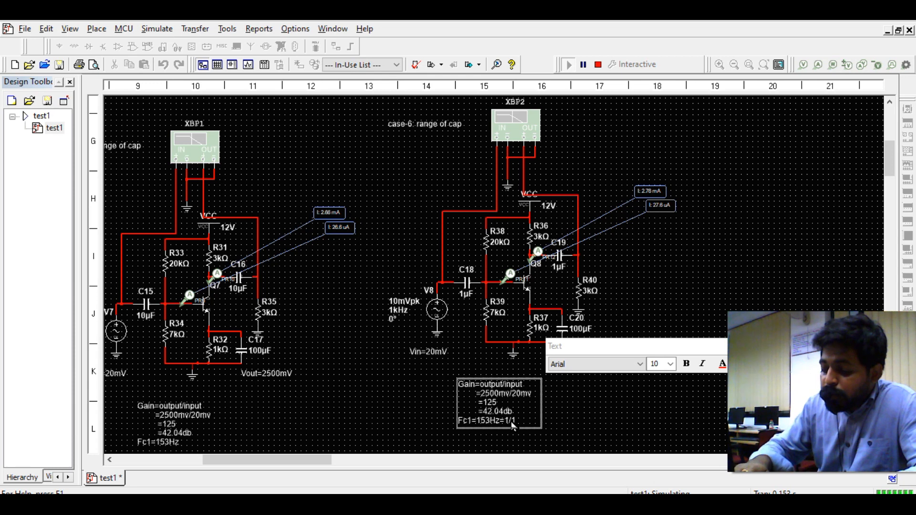
text(p)
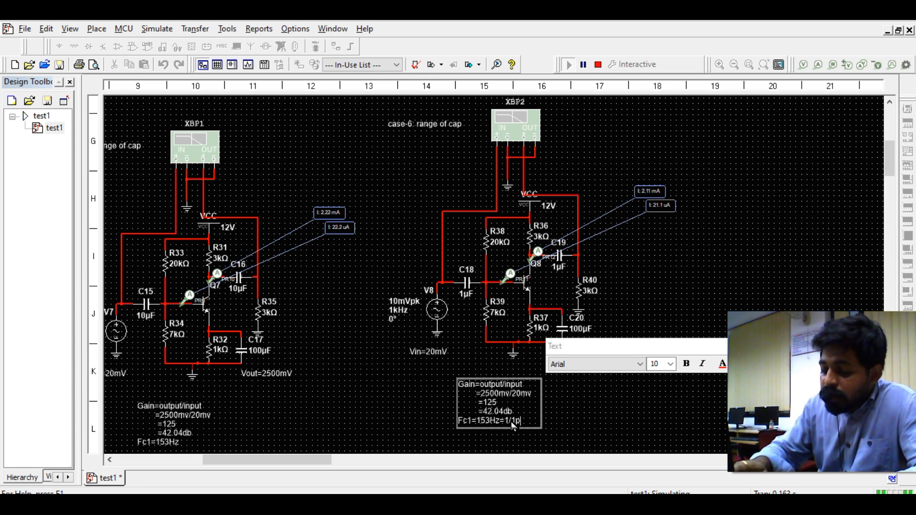
text(RC)
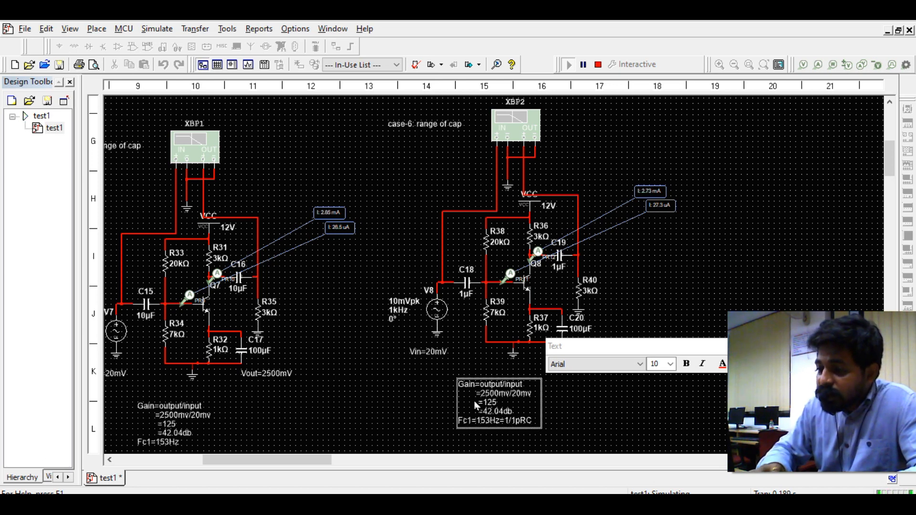
click(549, 409)
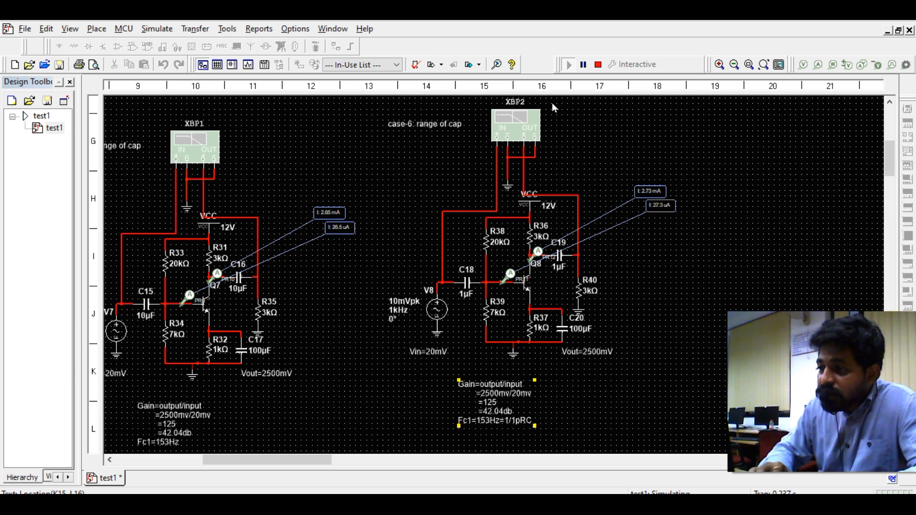
- Read XBP2's magnitude on the flat part at about 166 kHz and near the lower cutoff at about 312 Hz
double_click(522, 119)
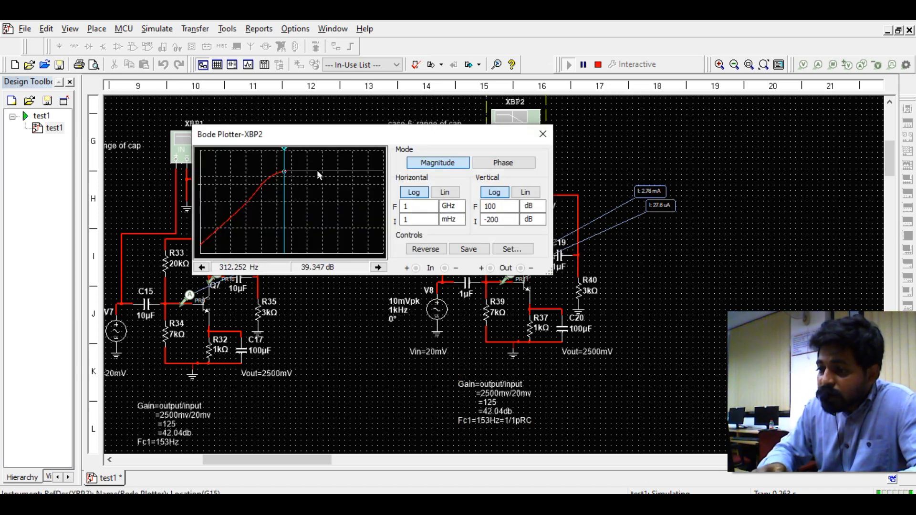
drag(284, 154, 326, 171)
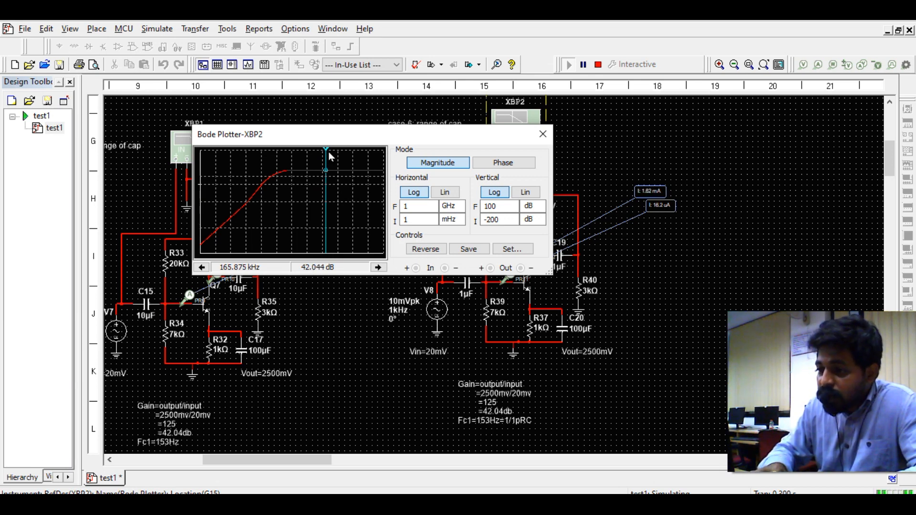
drag(326, 150, 285, 163)
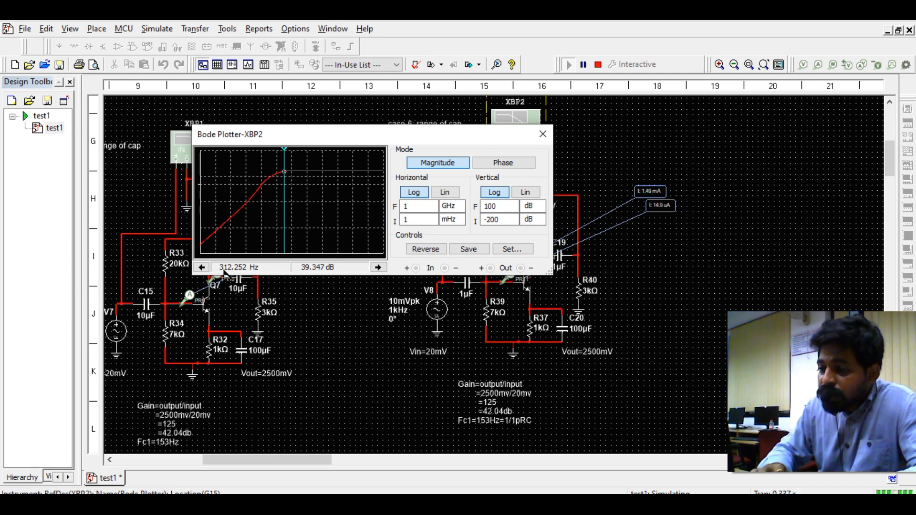
- Set the Fc1 value in the gain note below the XBP2 circuit to 312Hz and close the Bode plotter
click(495, 427)
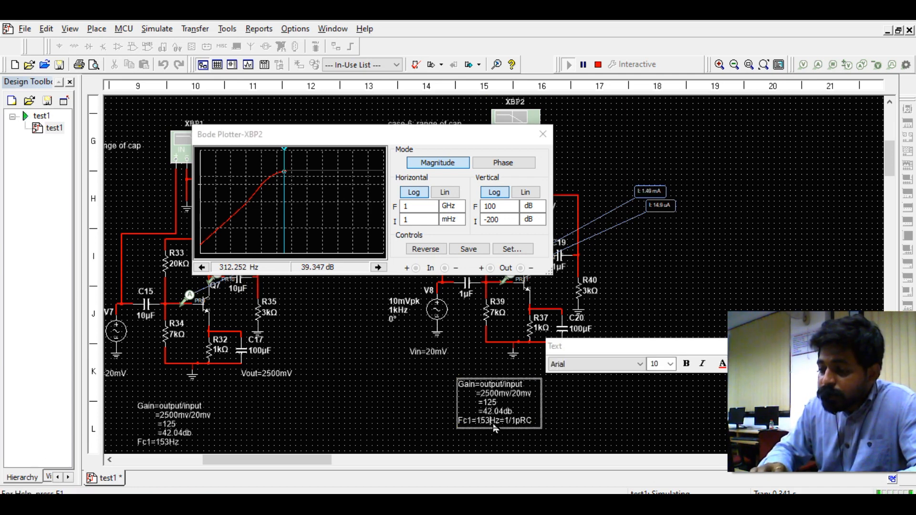
key(shift+Left)
key(shift+Left)
key(shift+Left)
text(312)
click(505, 433)
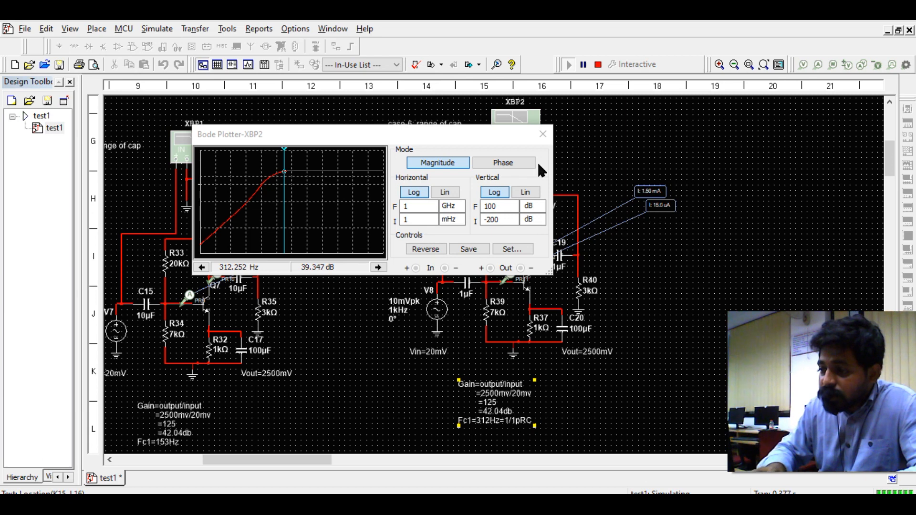
click(543, 135)
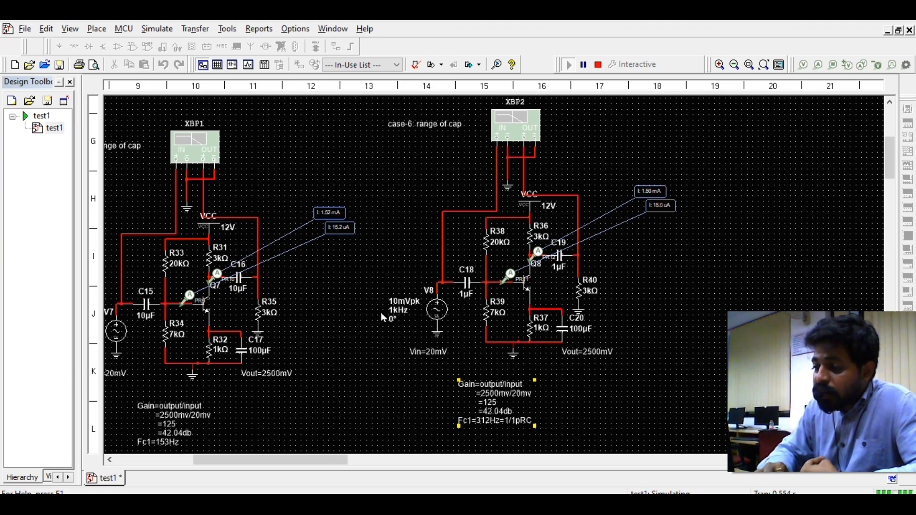
- Examine the whole schematic sheet, comparing the earlier amplifier cases with the case-6 capacitor range circuits
scroll(381, 313, down, 3)
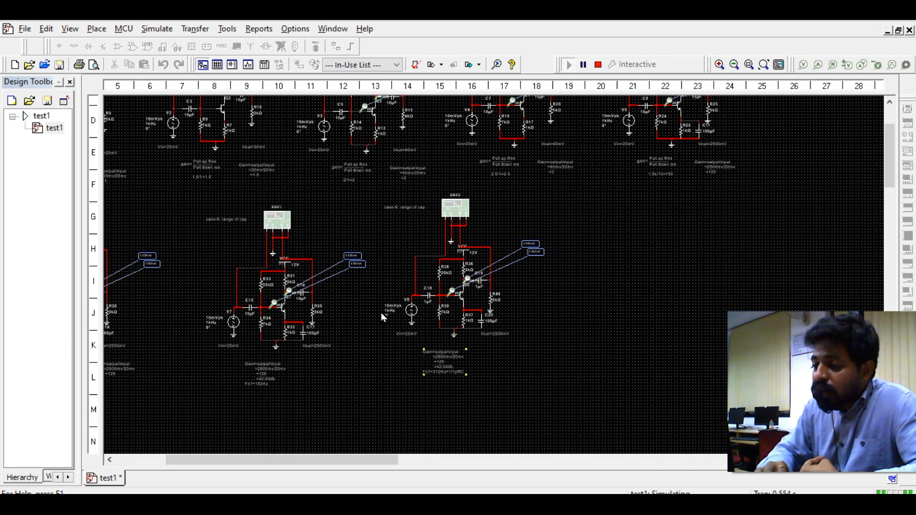
click(535, 326)
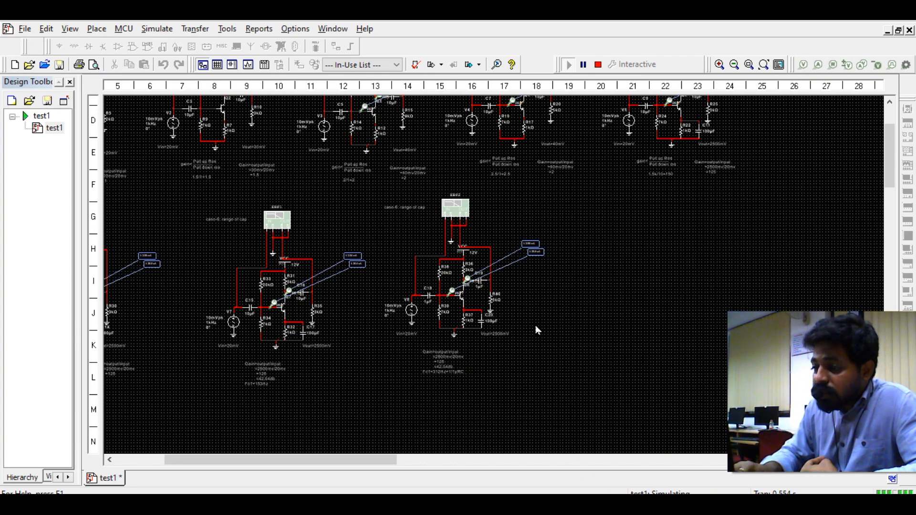
scroll(535, 330, left, 5)
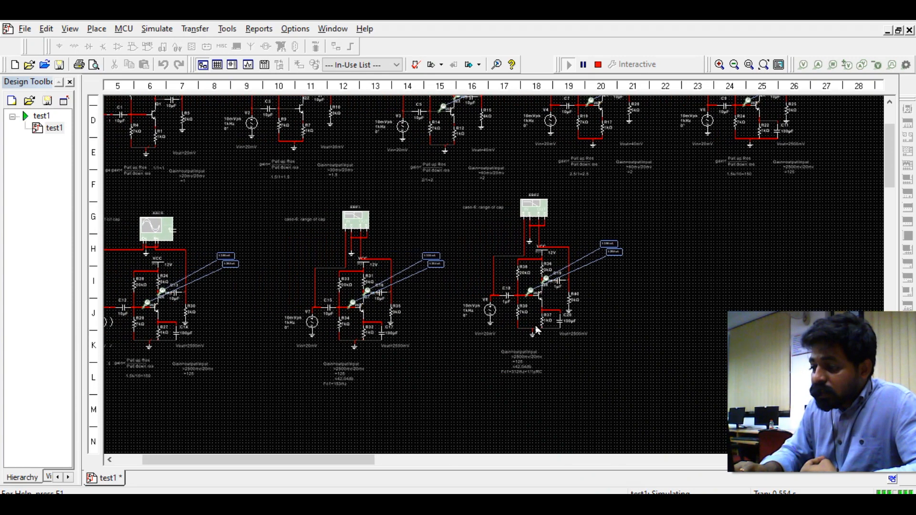
scroll(536, 330, left, 8)
scroll(536, 329, up, 1)
scroll(535, 329, up, 4)
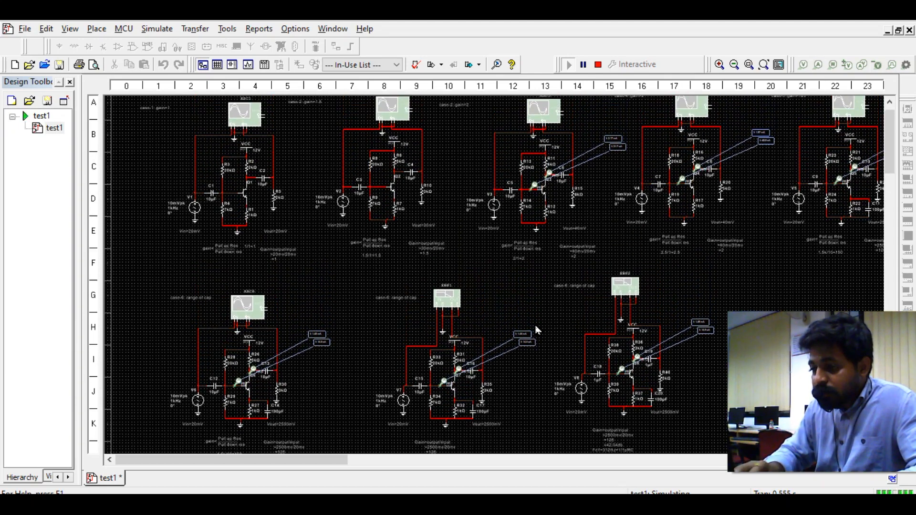
click(535, 491)
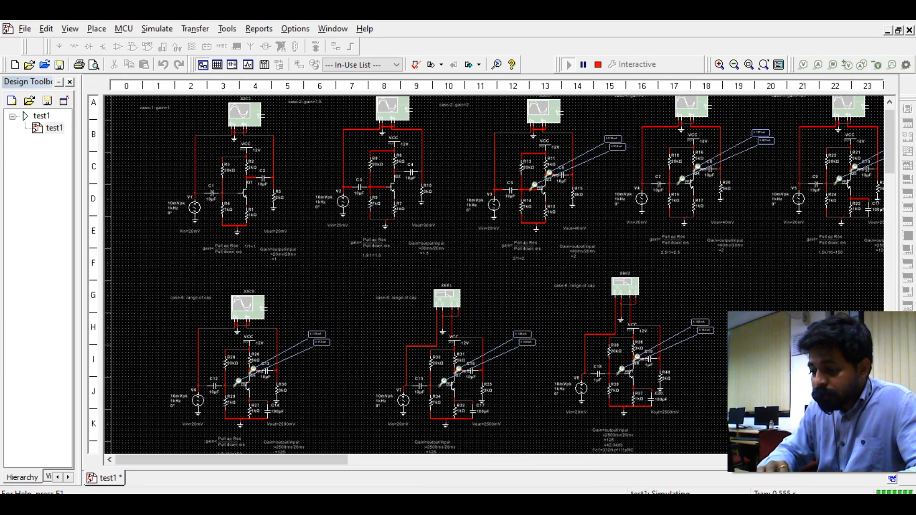